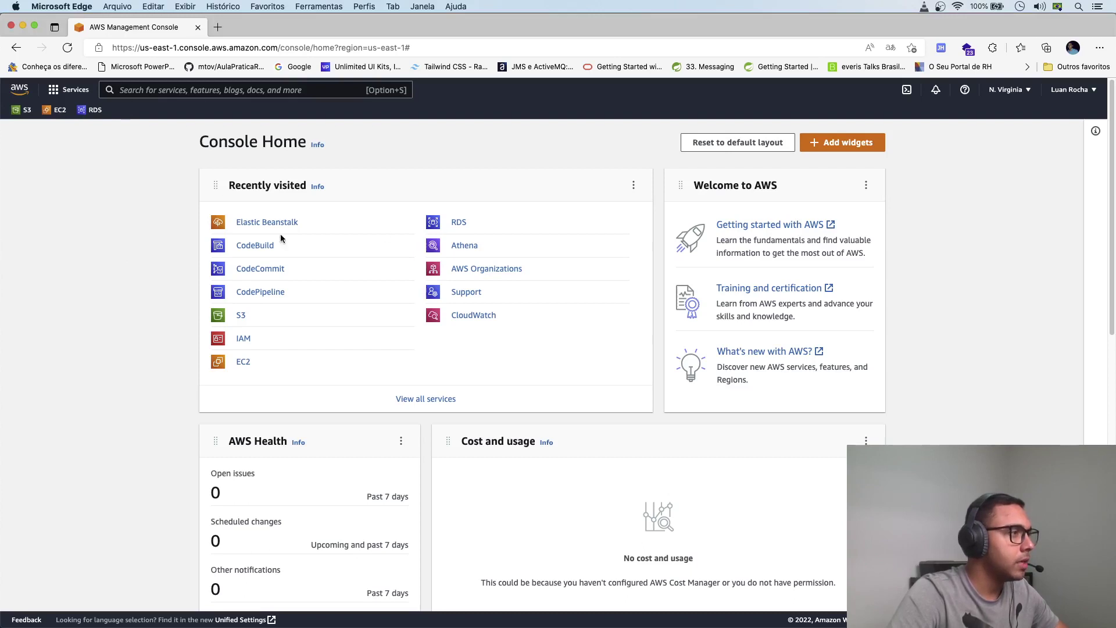
Create an S3 bucket named validador-arquivo in US East (N. Virginia) us-east-1, keeping the default settings.
left_click(241, 316)
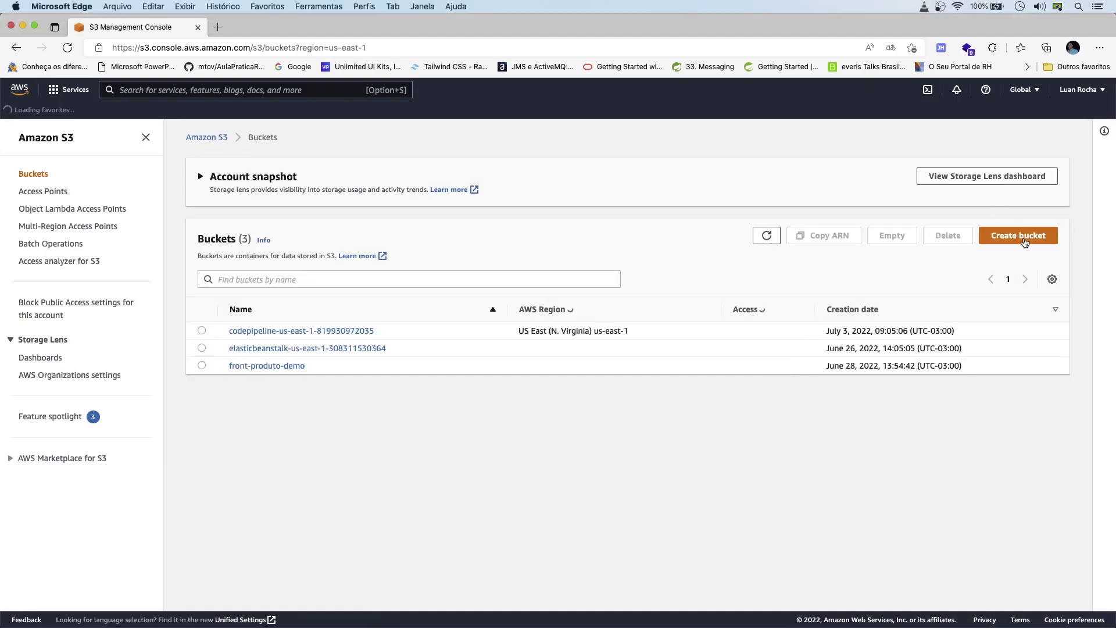
left_click(1025, 241)
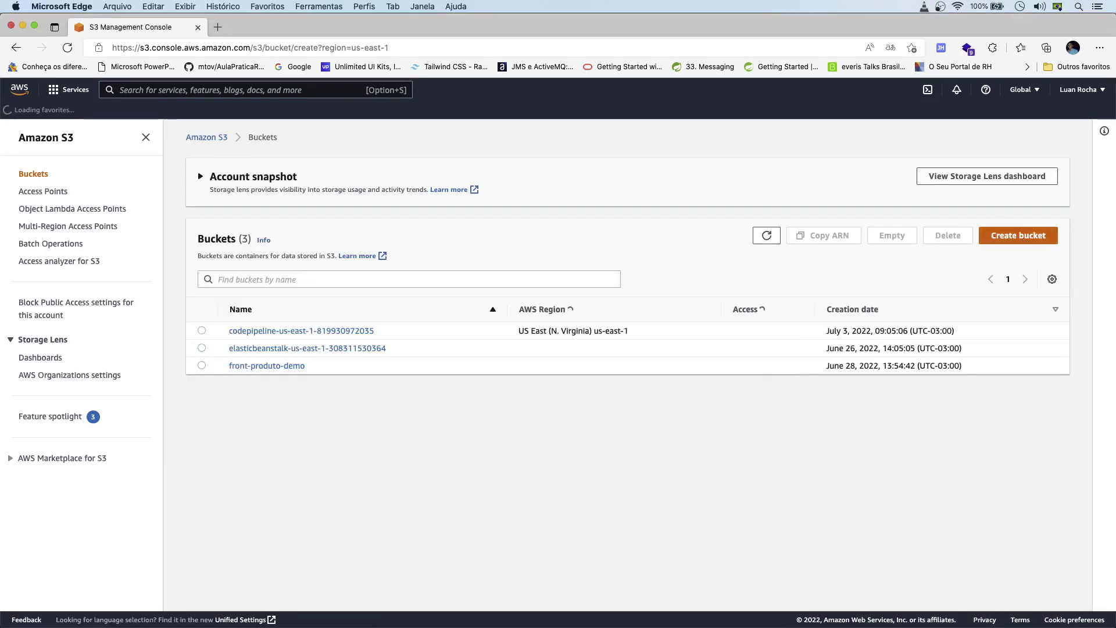
left_click(200, 274)
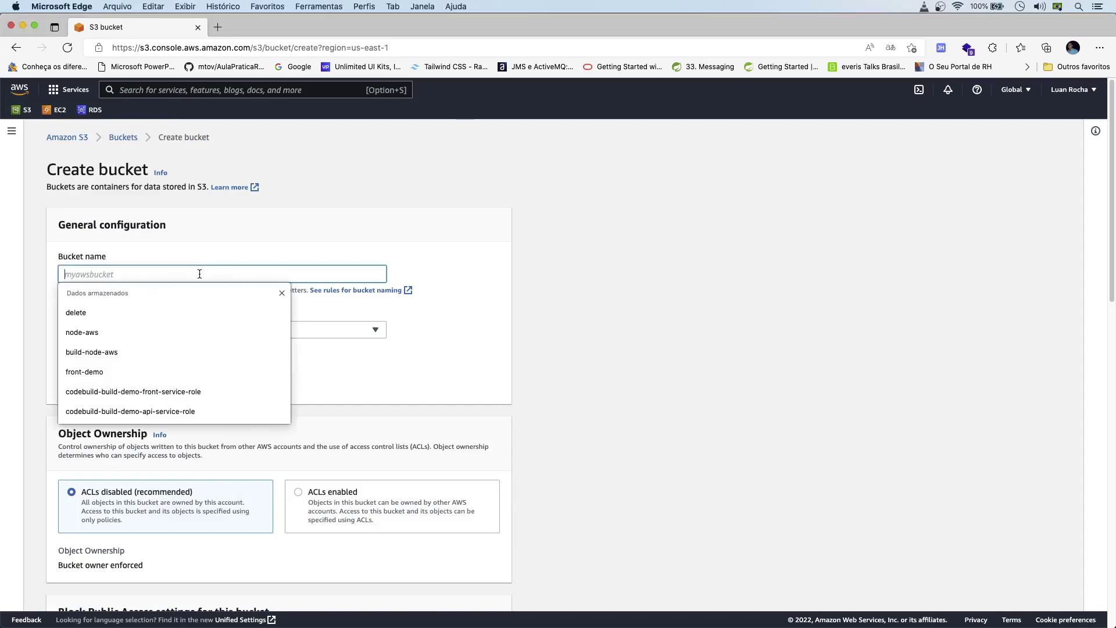
type("validad")
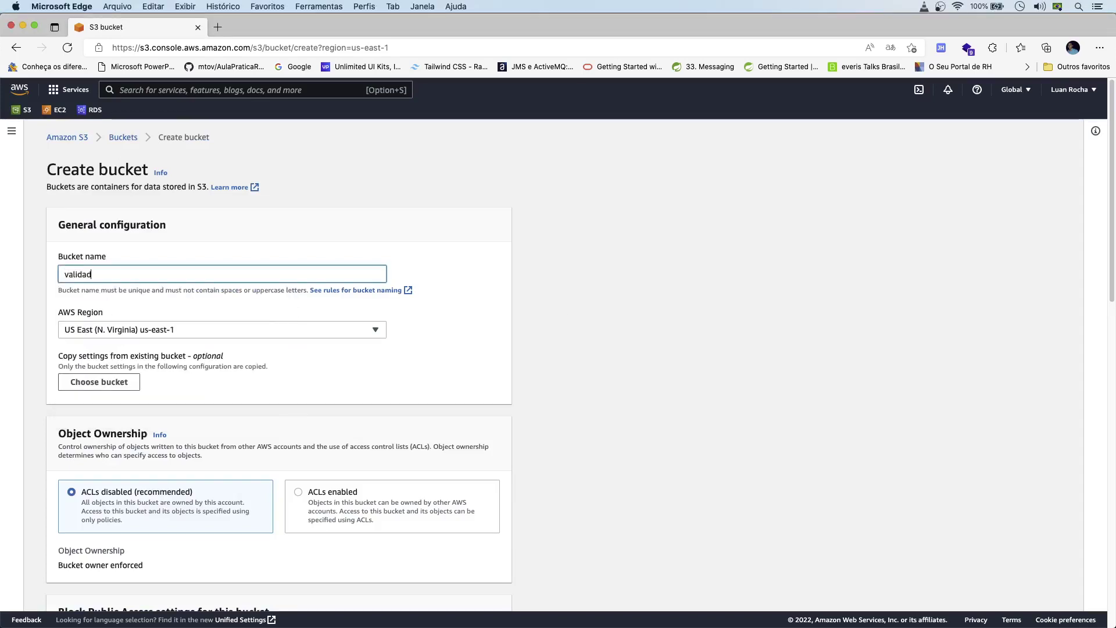
type("or-")
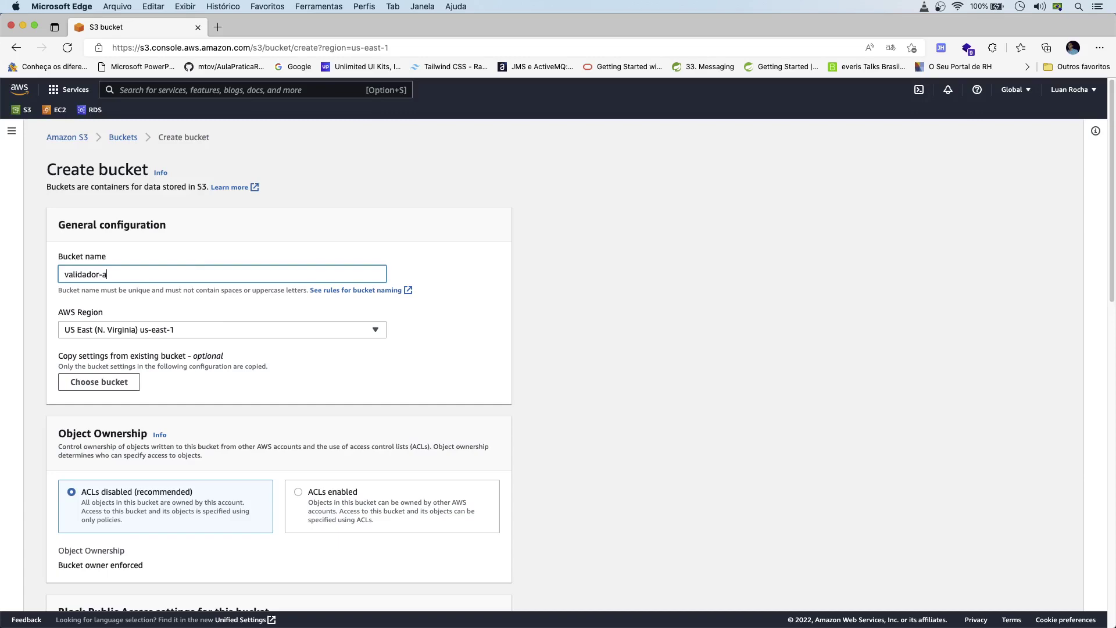
type("arquivo")
left_click(441, 299)
scroll(294, 392, "down", 1)
scroll(171, 351, "down", 10)
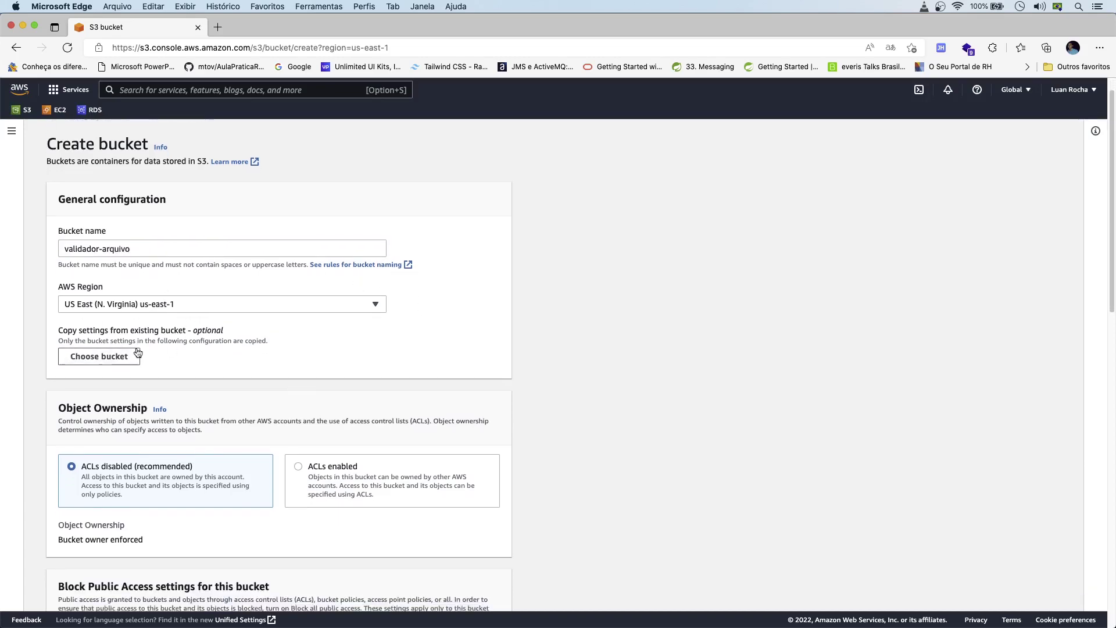
scroll(165, 366, "down", 6)
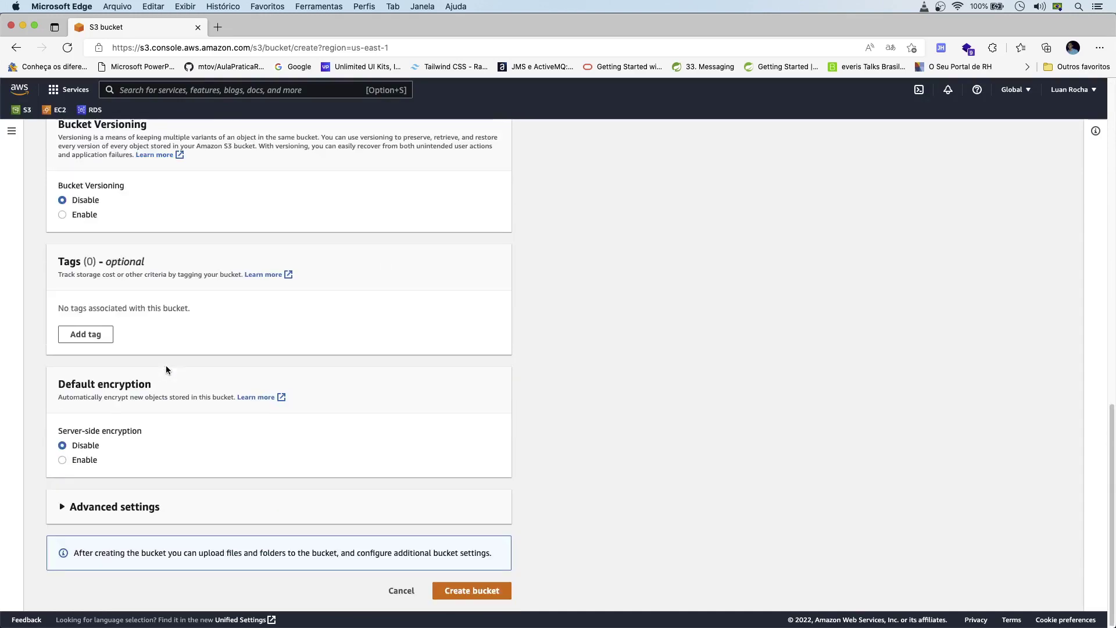
left_click(471, 590)
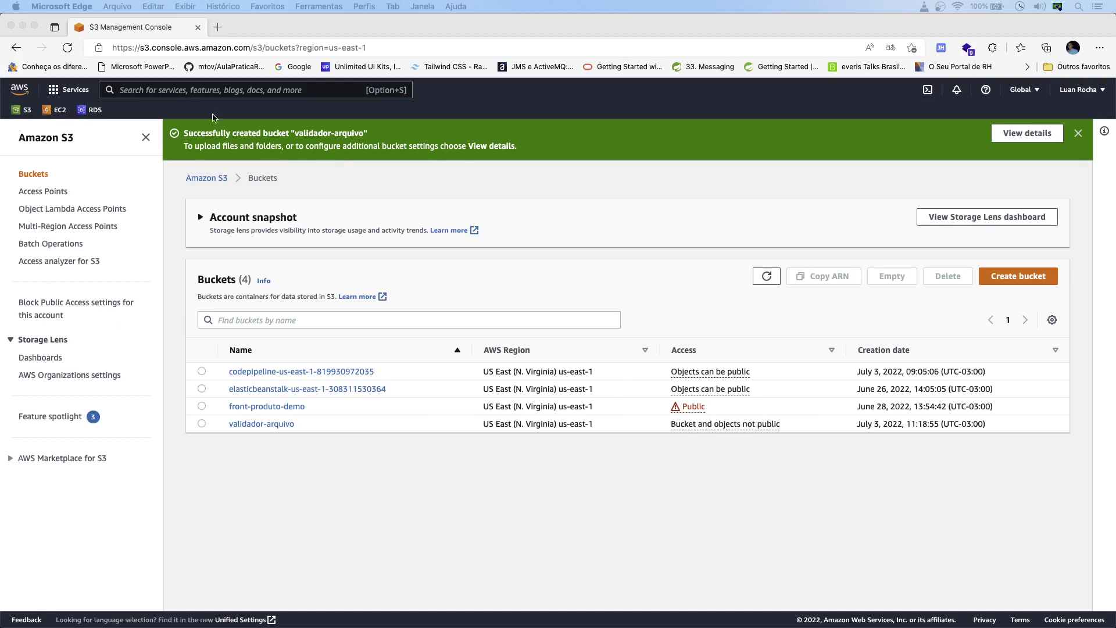
Search the AWS services for sns and open Simple Notification Service.
left_click(220, 89)
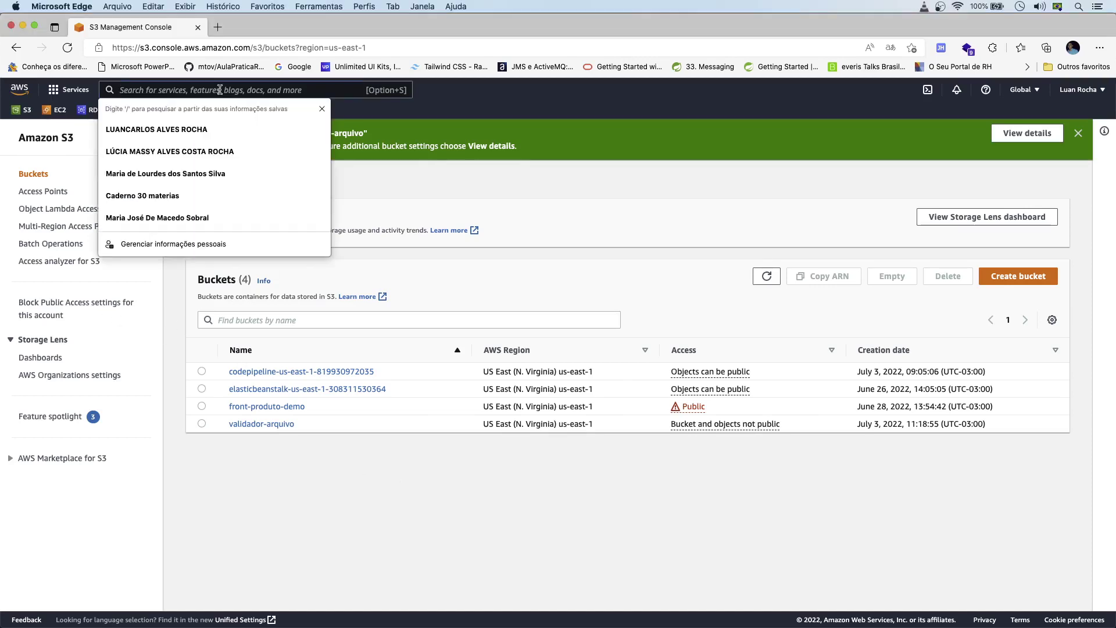
type("sns")
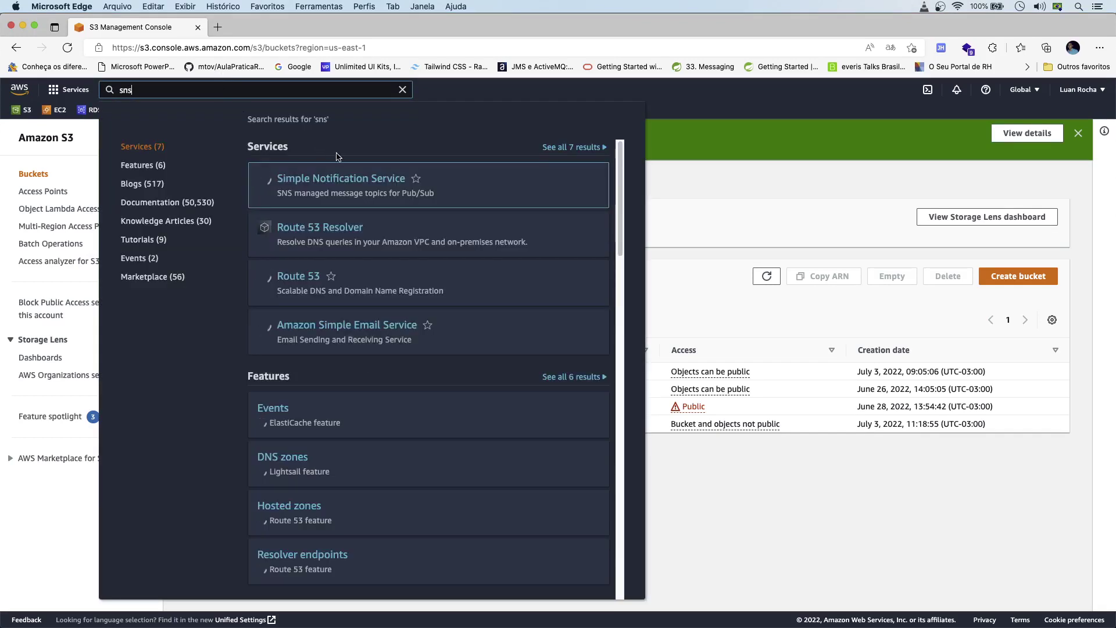
left_click(351, 181)
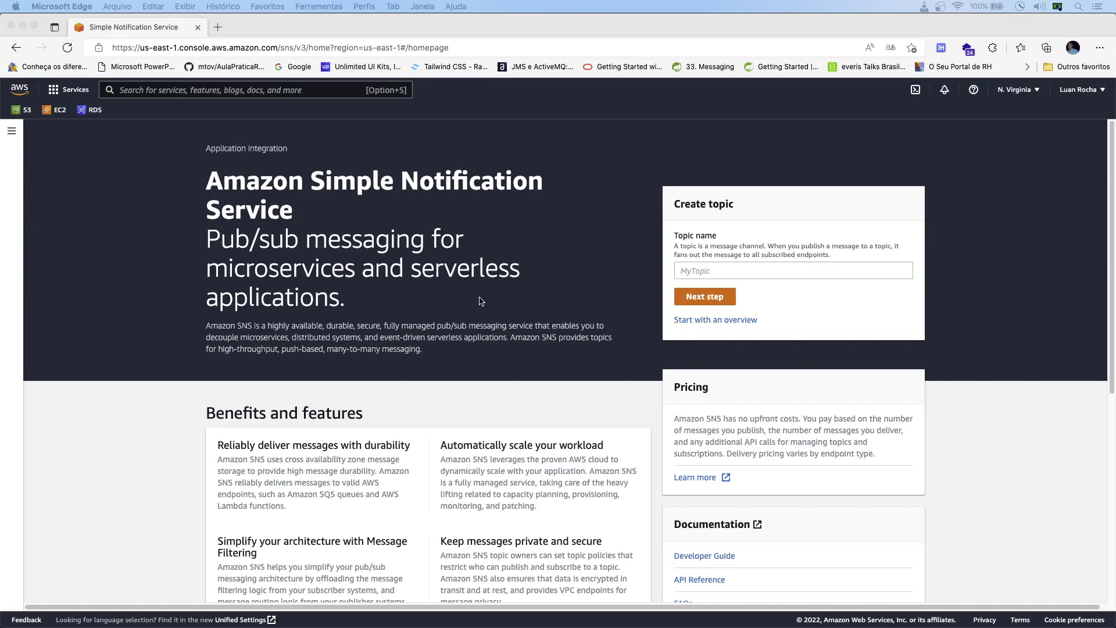
Start a new SNS topic with the name topico-arquivo-validado.
left_click(716, 268)
left_click(718, 270)
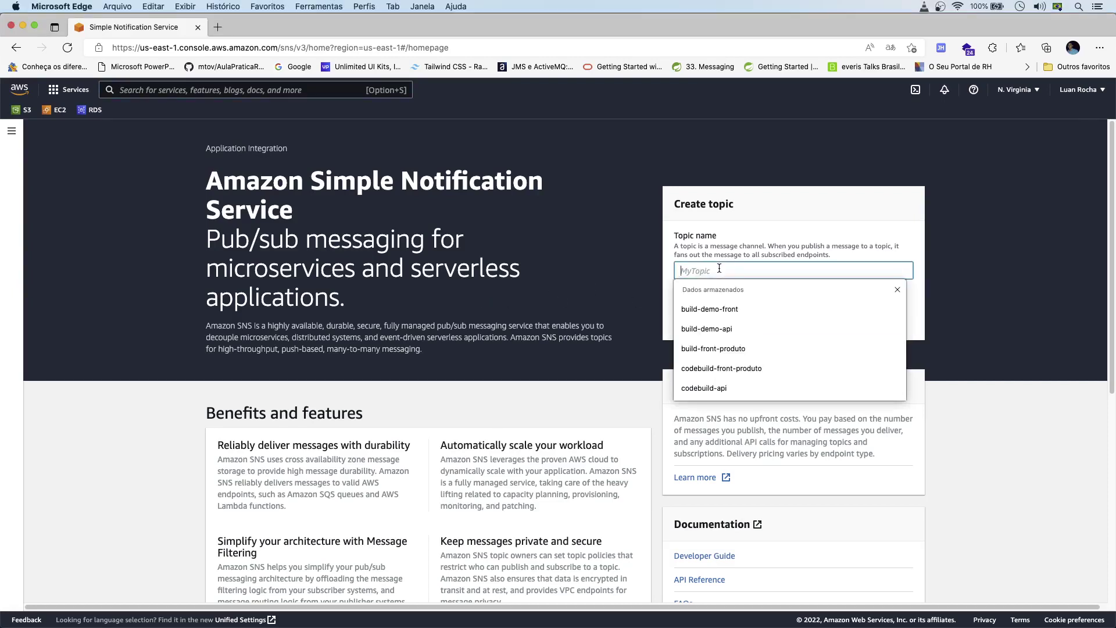
type("topico-")
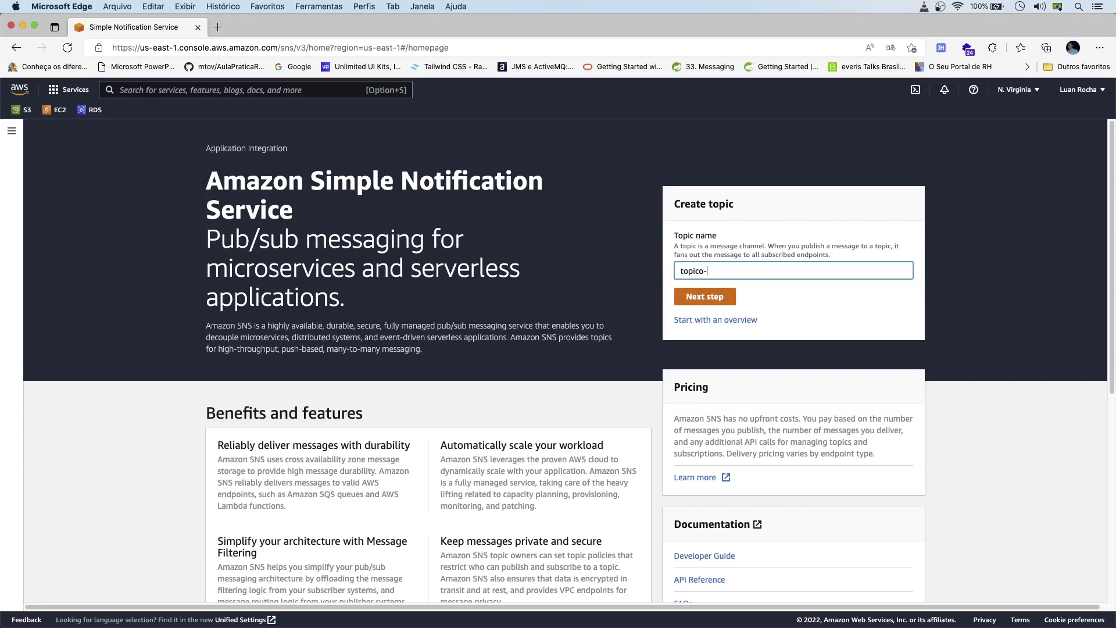
type("validador")
key("BackSpace")
key("BackSpace")
key("BackSpace")
key("BackSpace")
key("BackSpace")
key("BackSpace")
key("BackSpace")
type("rquivo-validado")
left_click(711, 300)
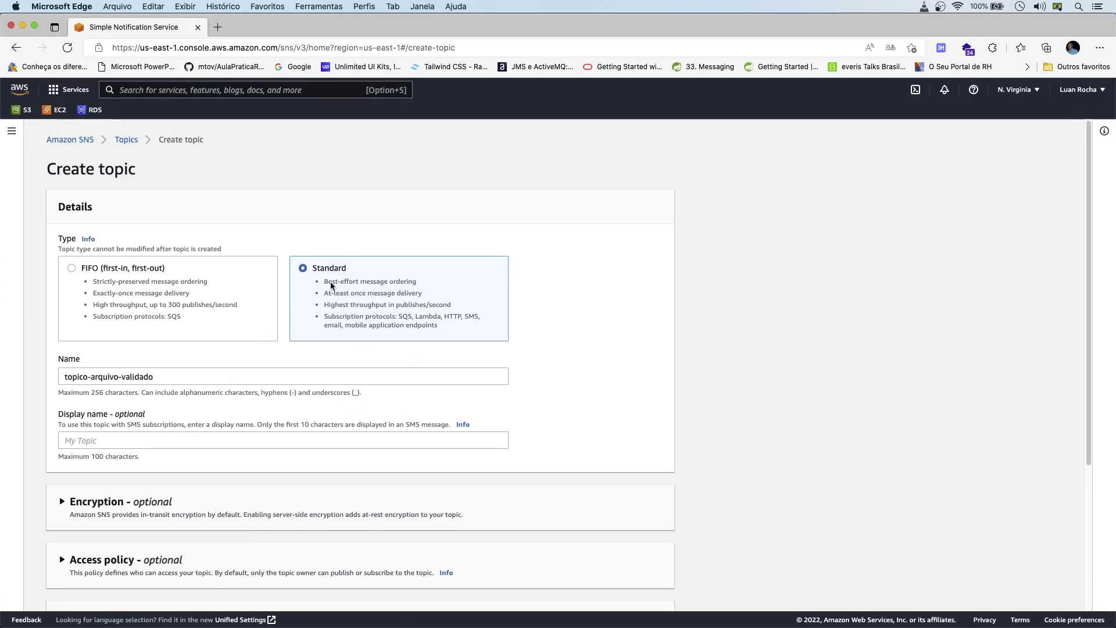
Create the topic as Standard type, leaving the display name and all optional settings at their defaults.
scroll(175, 337, "down", 3)
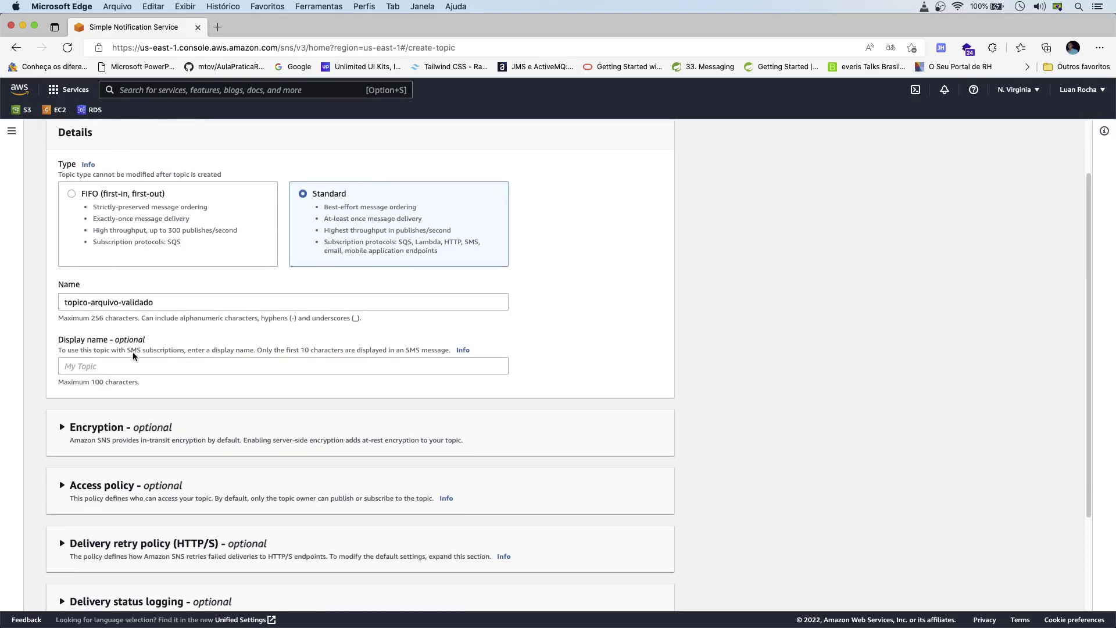
scroll(73, 347, "down", 4)
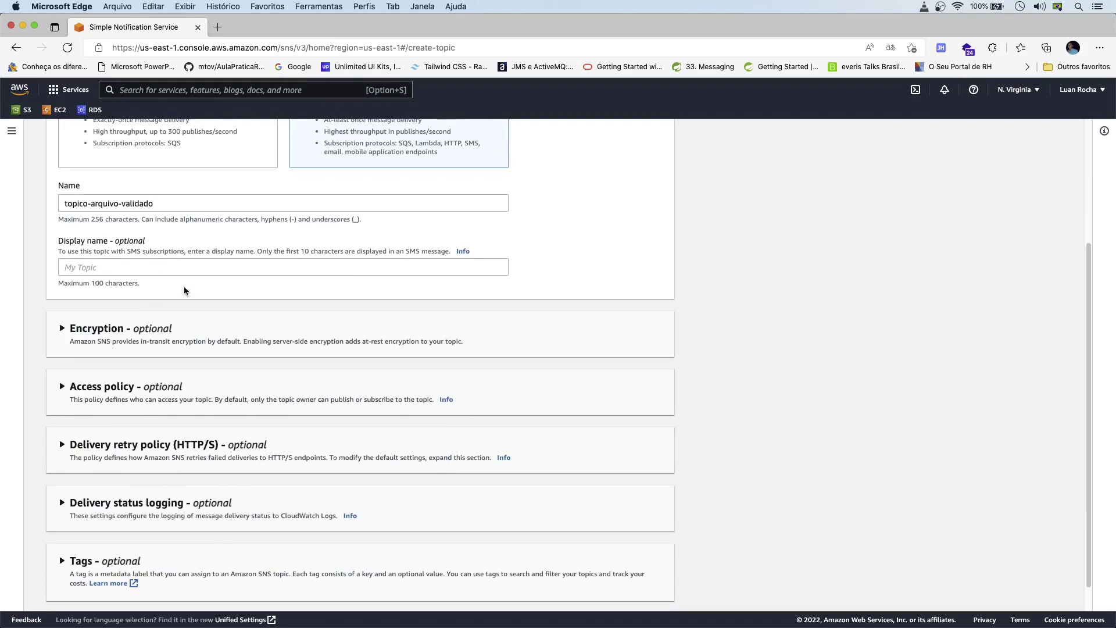
scroll(150, 330, "down", 1)
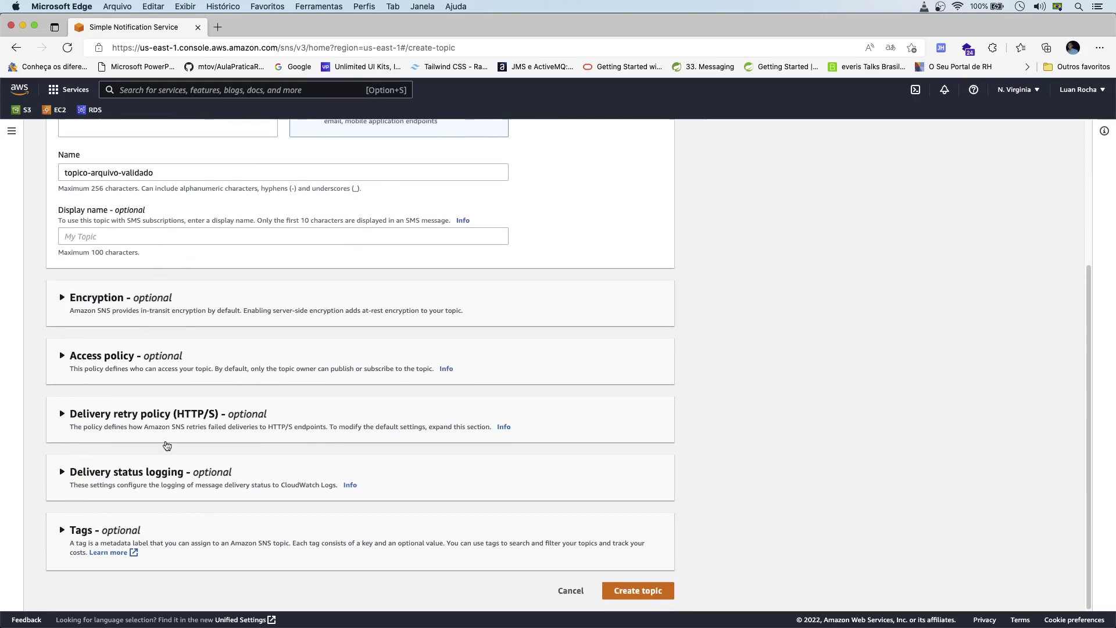
left_click(637, 591)
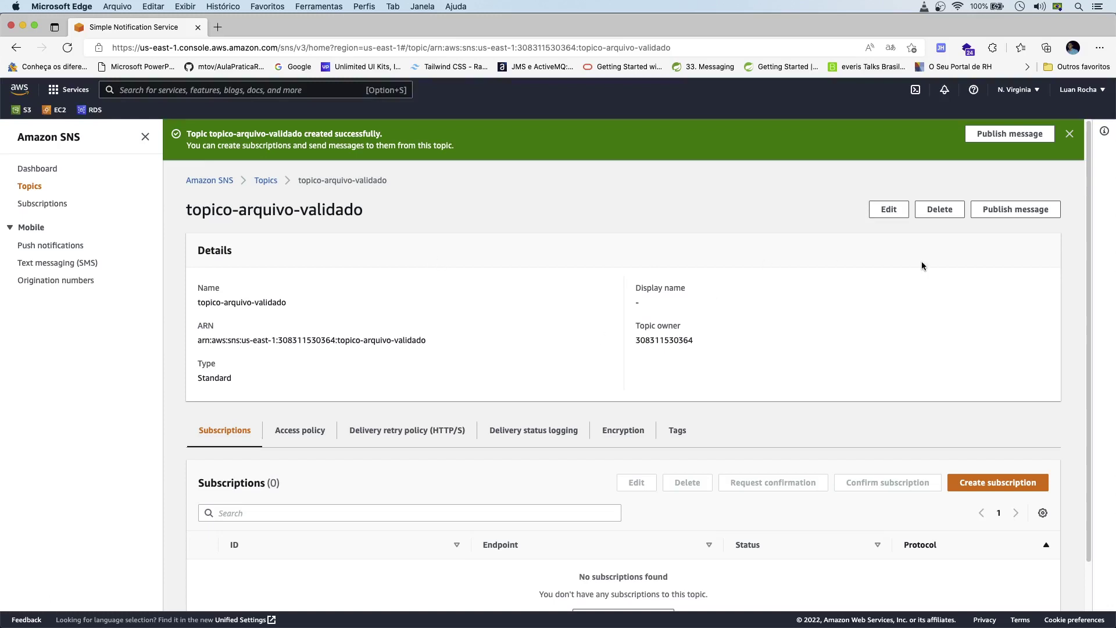
left_click(1019, 216)
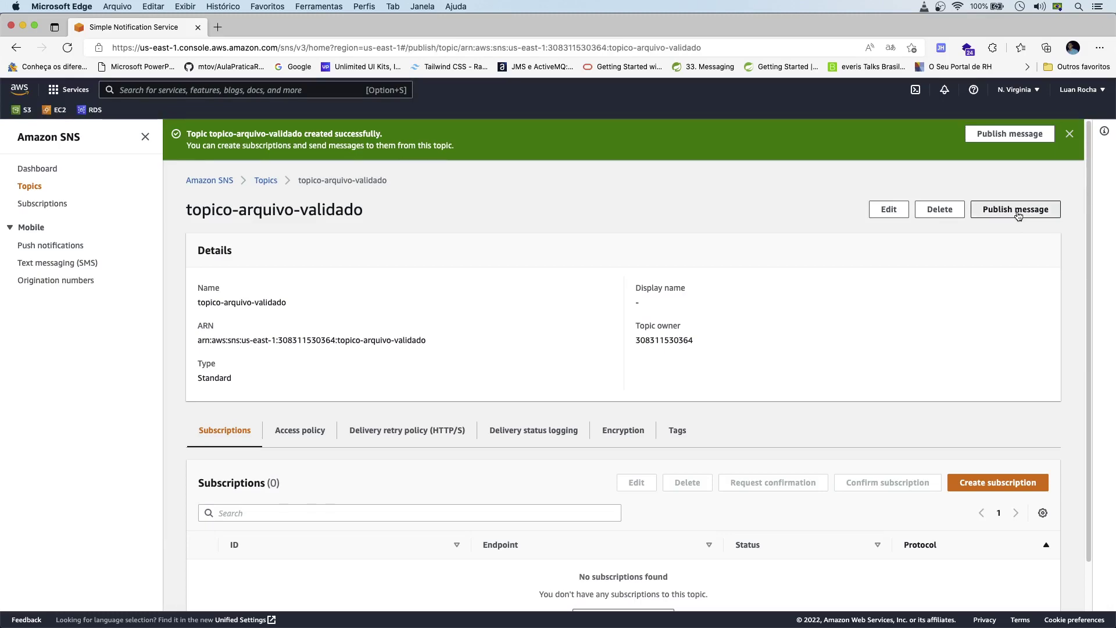
scroll(227, 355, "down", 5)
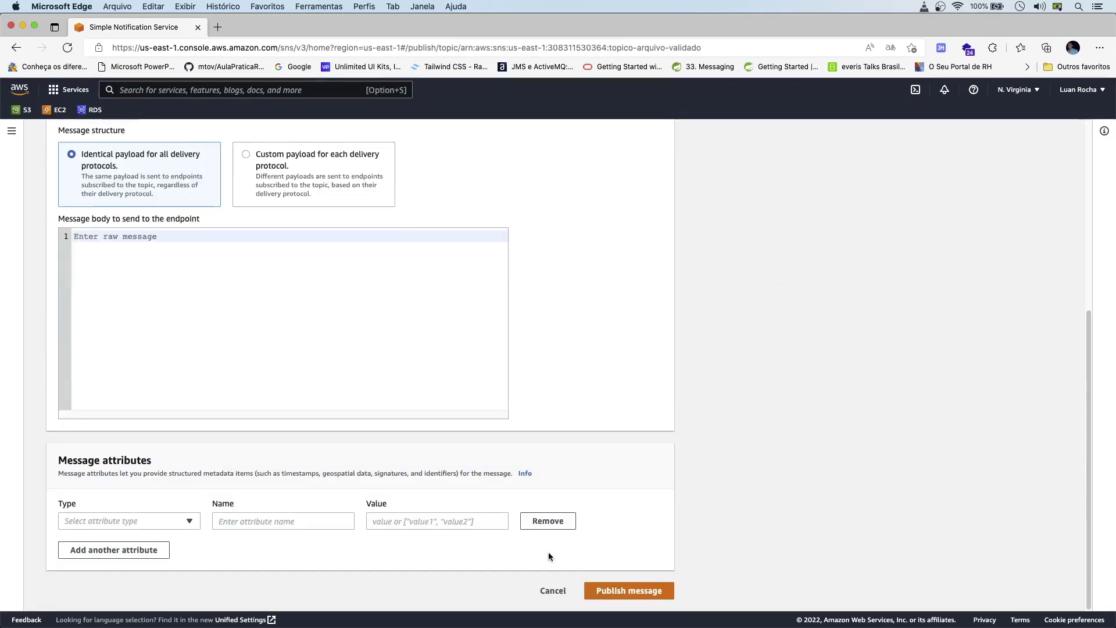
left_click(552, 591)
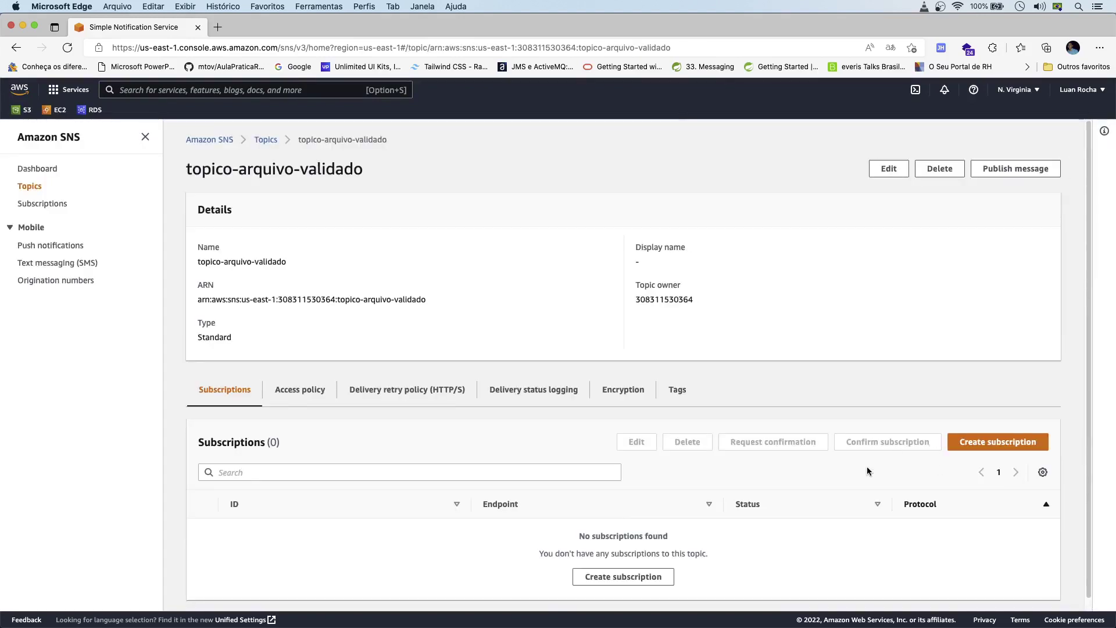
Create a subscription to the topic with the Email protocol and the saved project e-mail address as endpoint.
scroll(543, 459, "down", 1)
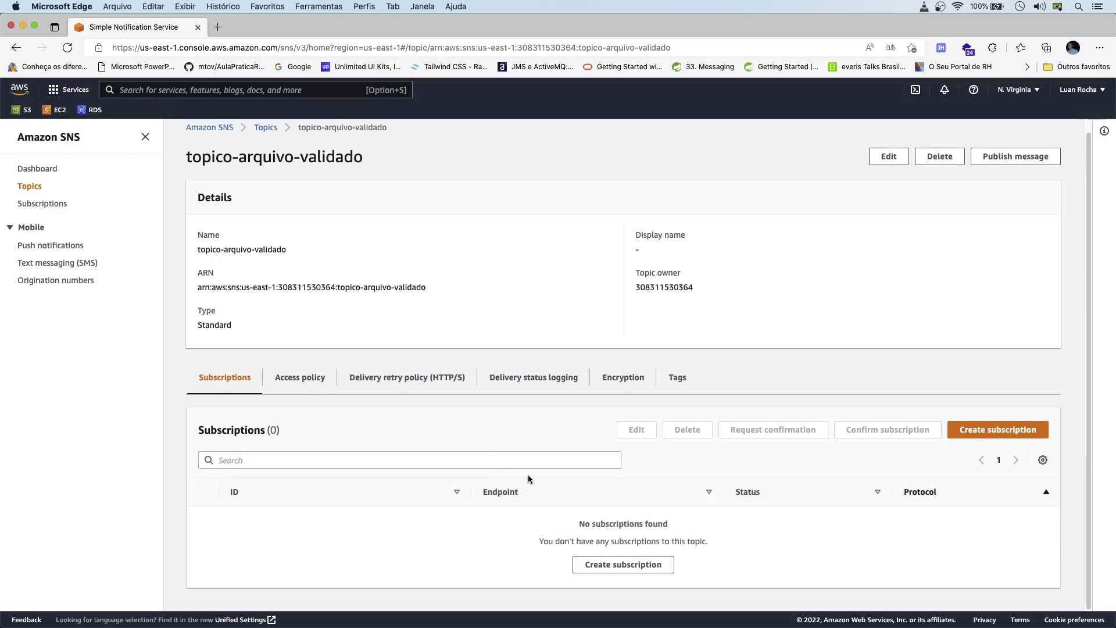
left_click(995, 430)
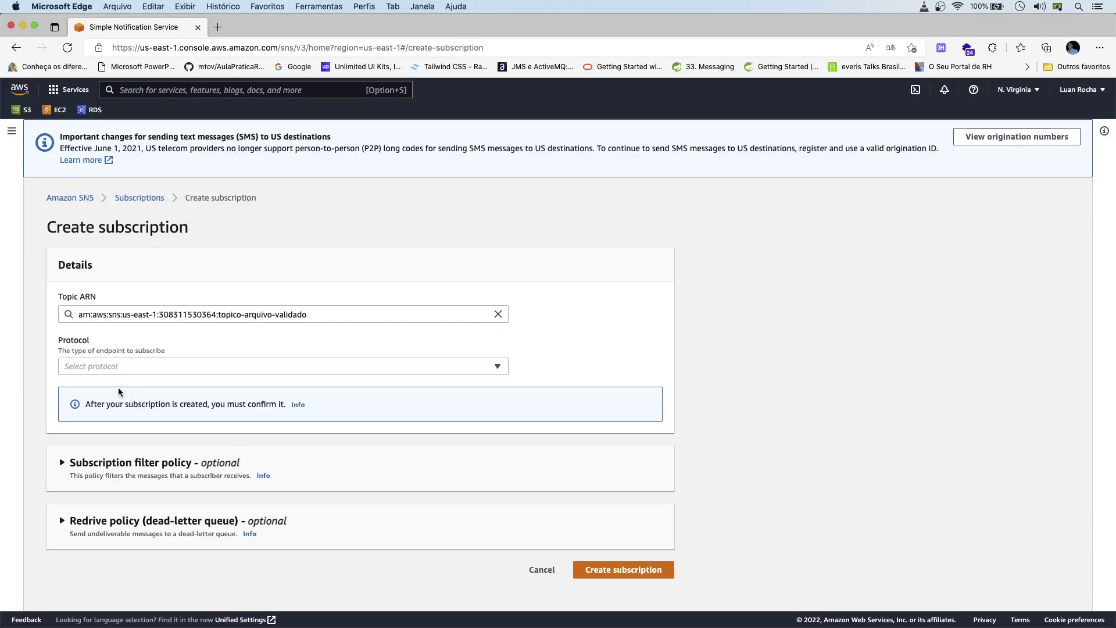
left_click(117, 369)
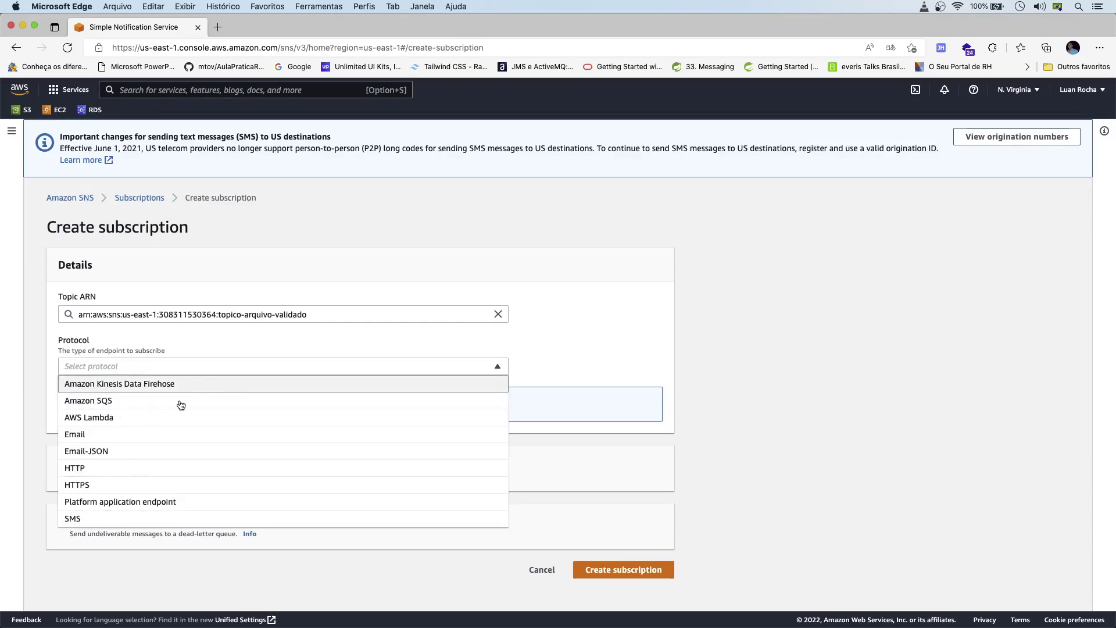
left_click(88, 439)
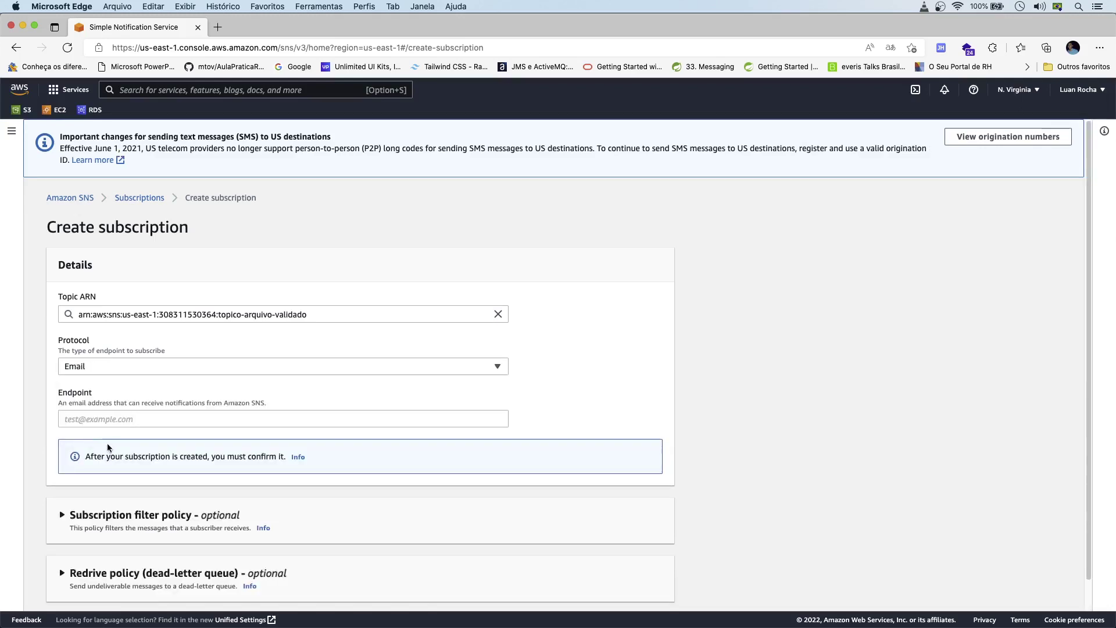
left_click(100, 421)
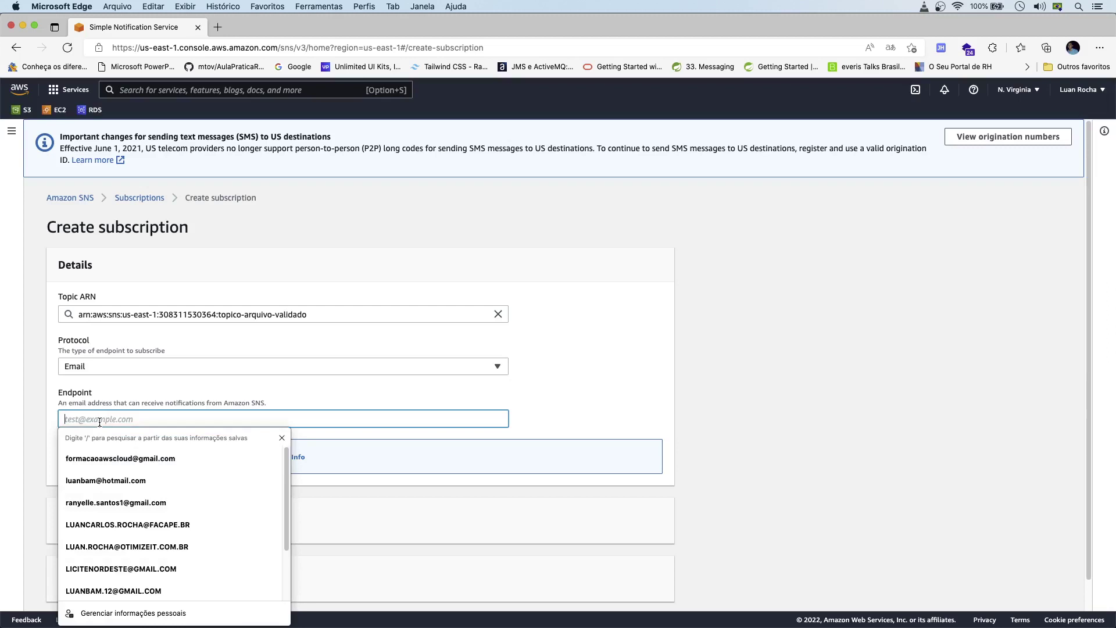
left_click(125, 460)
scroll(496, 430, "down", 1)
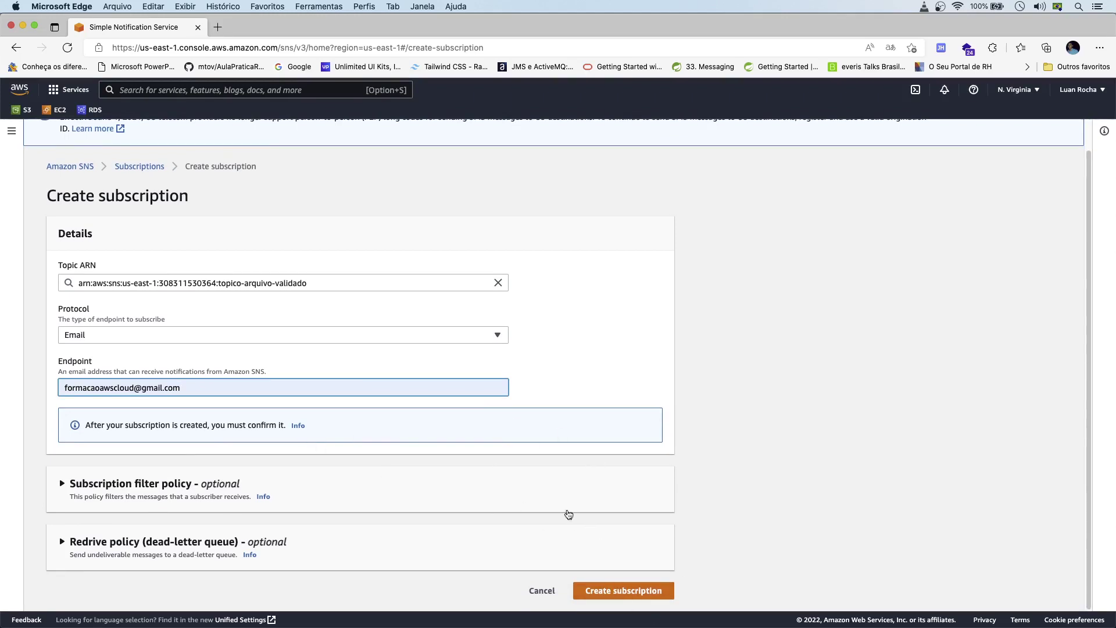
left_click(643, 596)
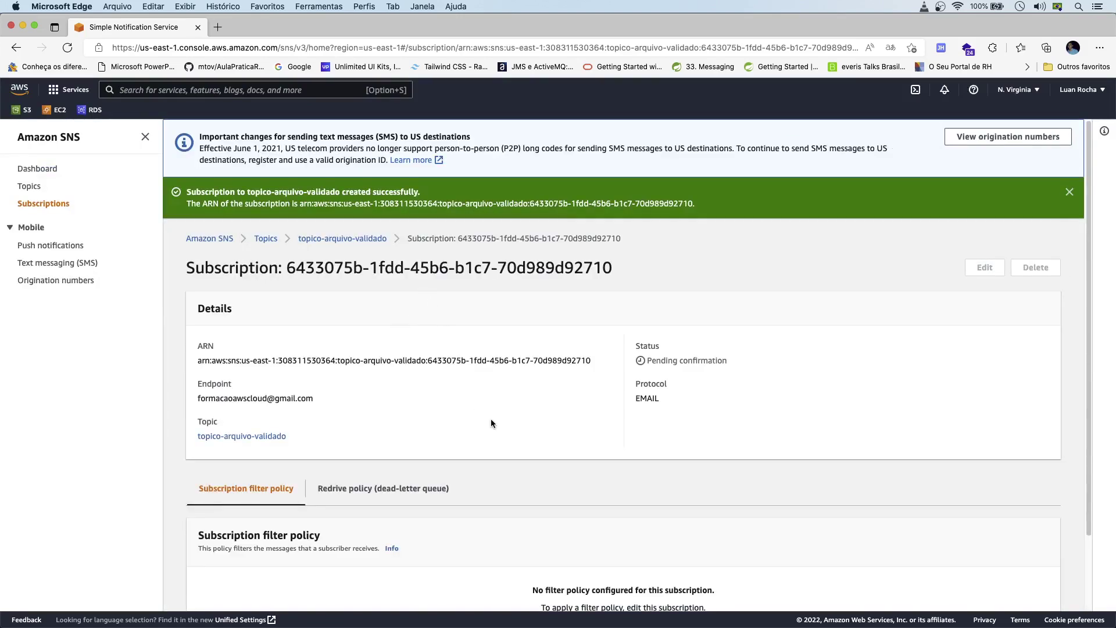
Review the new subscription's details and return to the topico-arquivo-validado topic page.
scroll(493, 419, "down", 3)
scroll(504, 420, "up", 3)
left_click(362, 243)
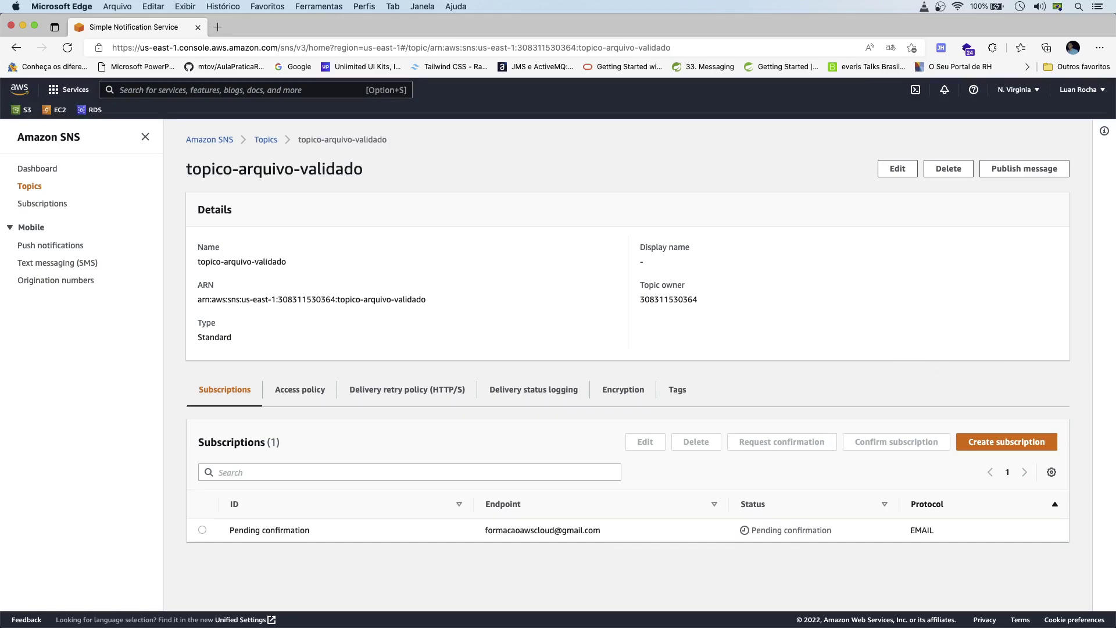
Switch to Gmail in Chrome, open the AWS Notification - Subscription Confirmation e-mail and confirm the subscription.
key("super+Tab")
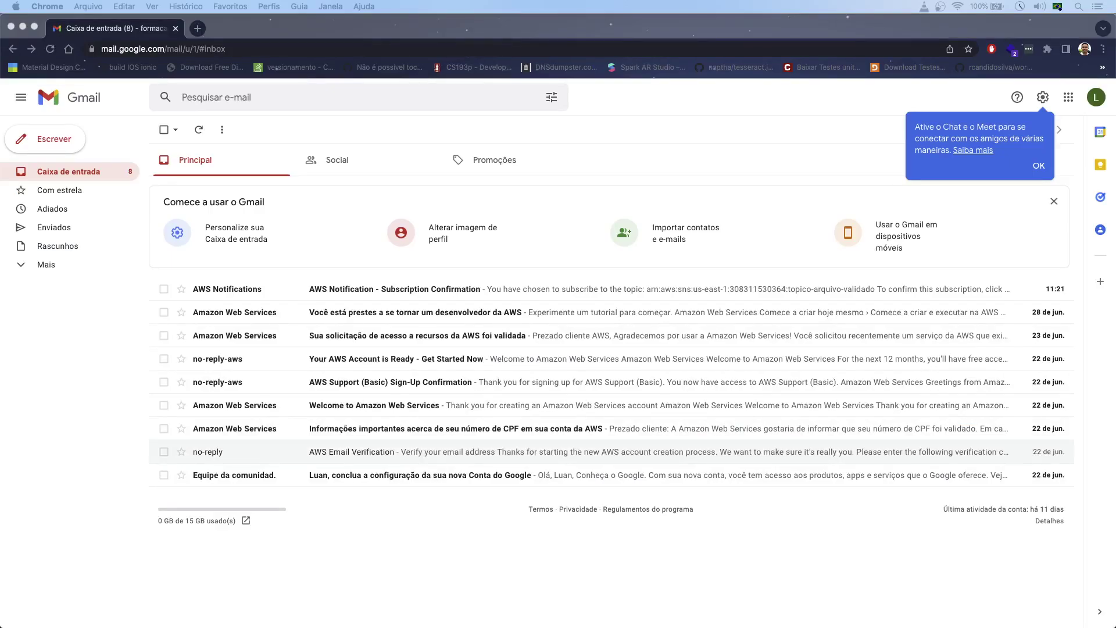
left_click(386, 291)
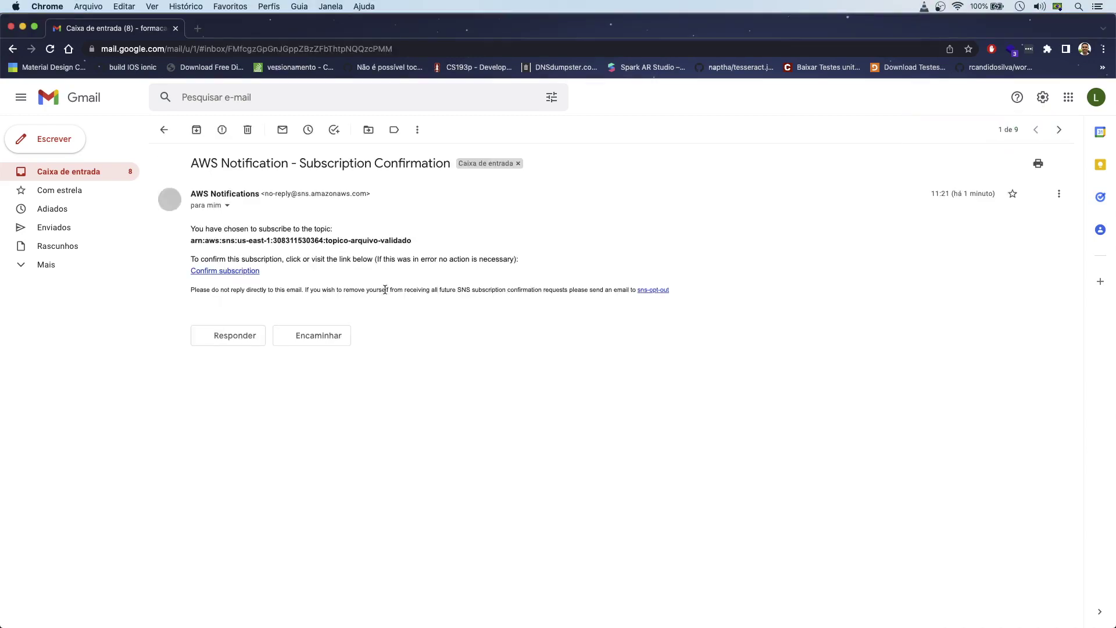
left_click(215, 274)
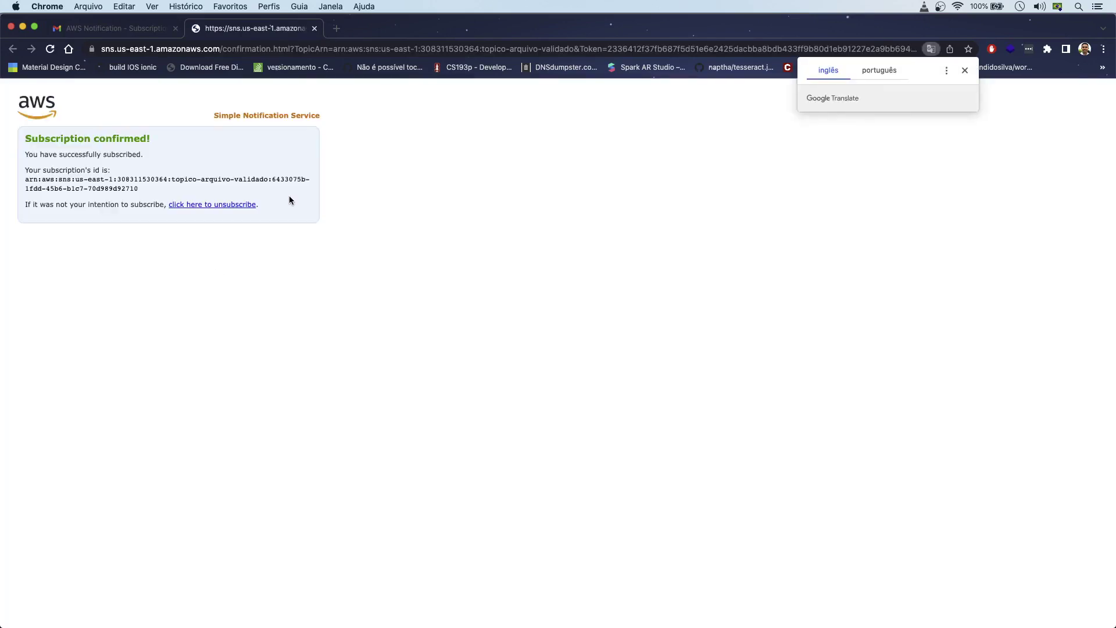
left_click_drag(24, 141, 161, 148)
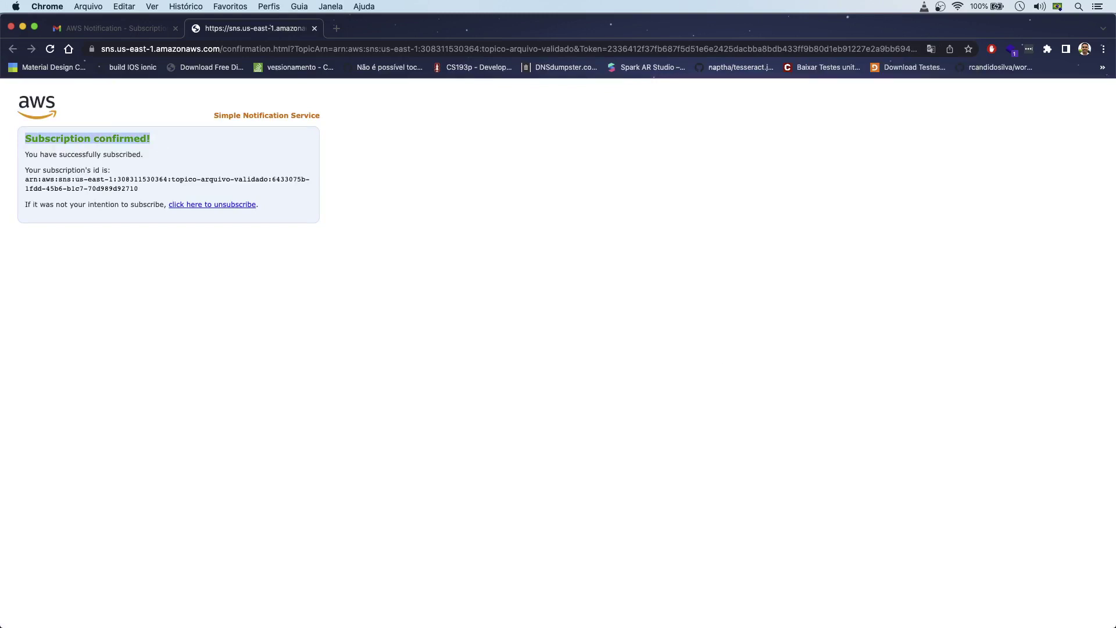
Switch back to the SNS topic page in Edge and reload it to check the subscription's status.
key("super+Tab")
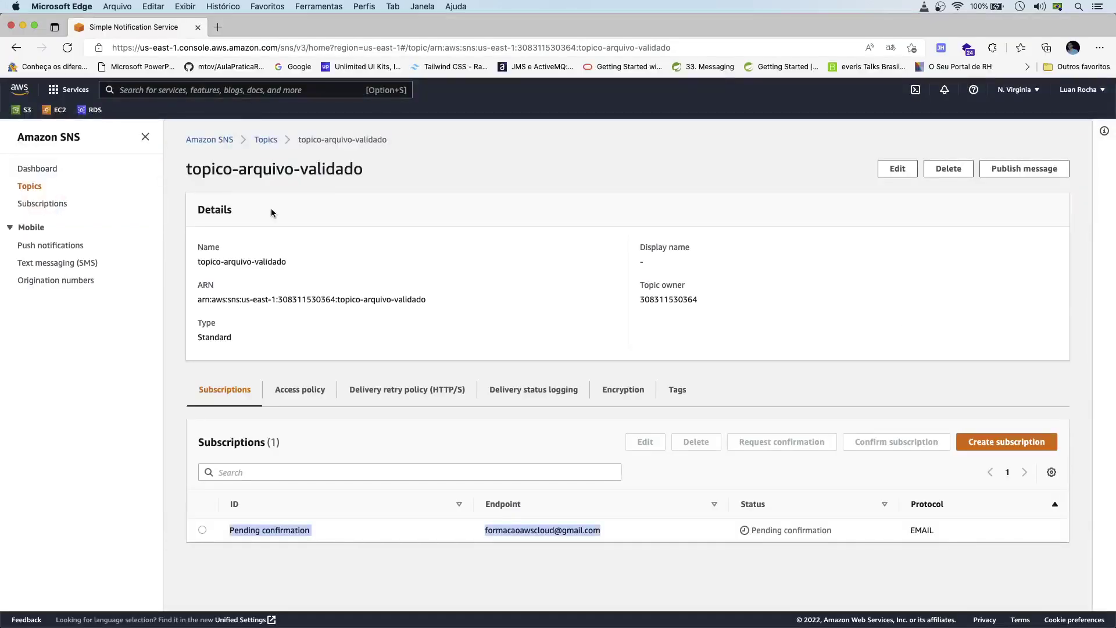
left_click(68, 47)
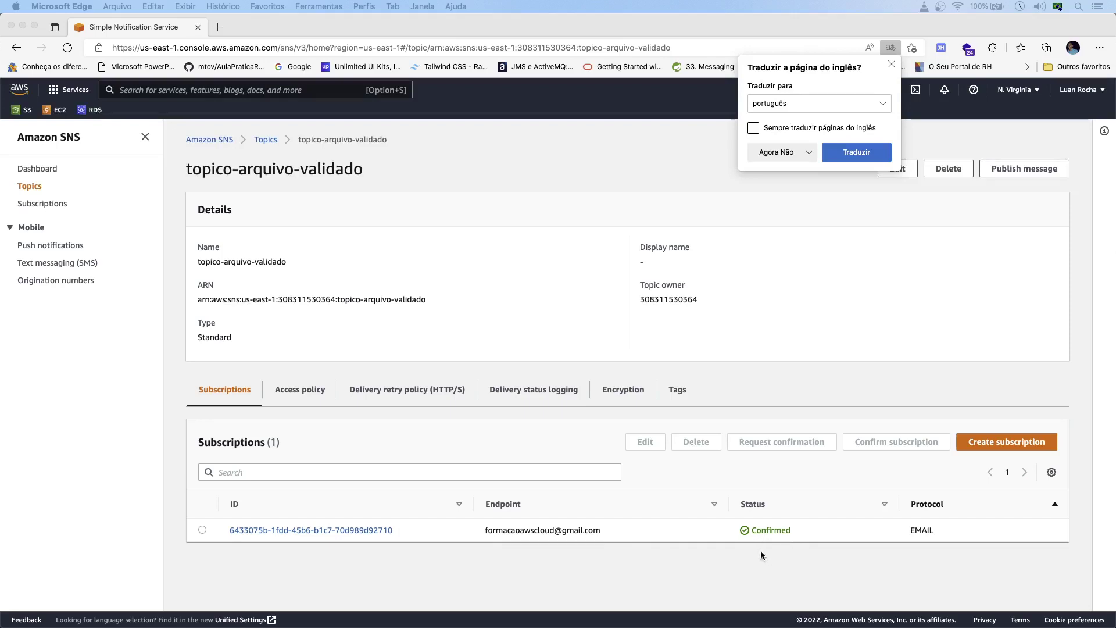
Publish a message to topico-arquivo-validado with the subject "teste" and the body "somente teste", keeping the identical payload for all delivery protocols.
left_click(1004, 179)
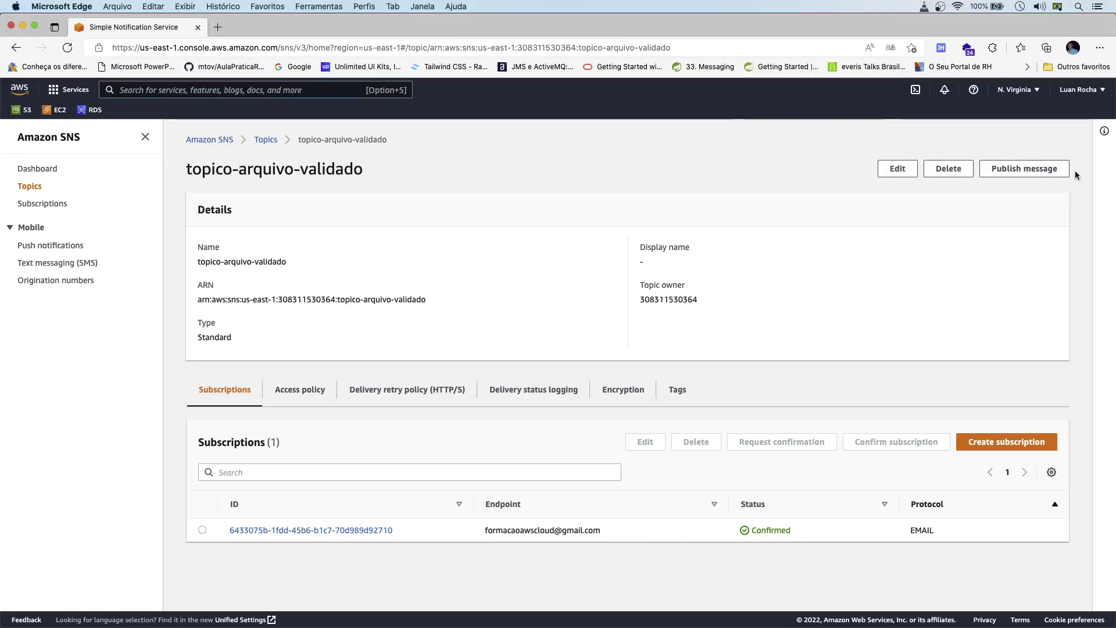
left_click(1034, 175)
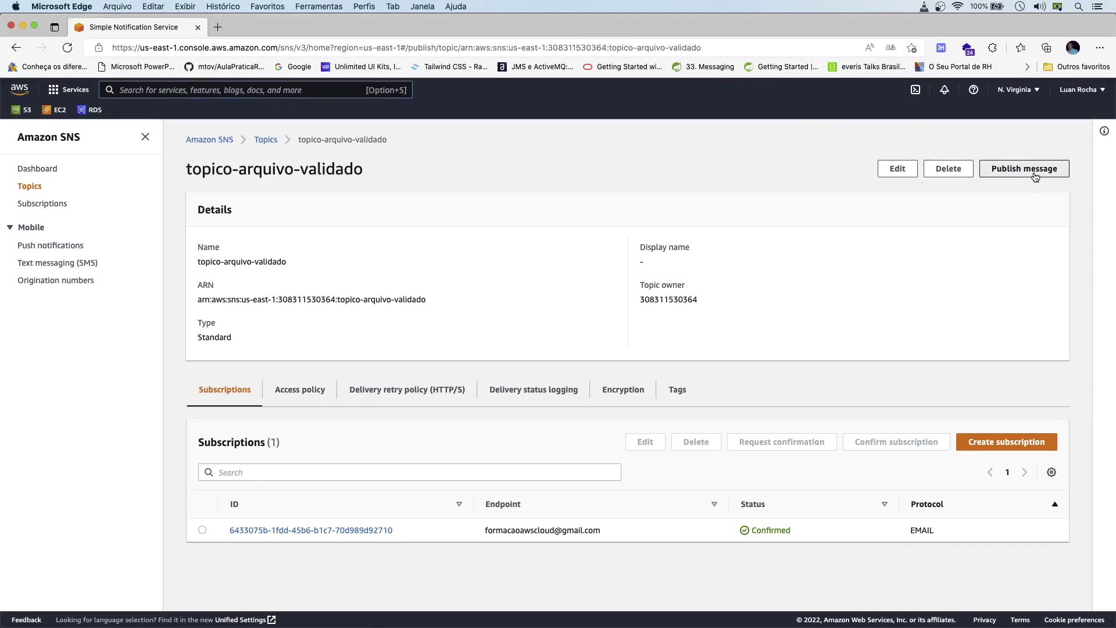
left_click(144, 295)
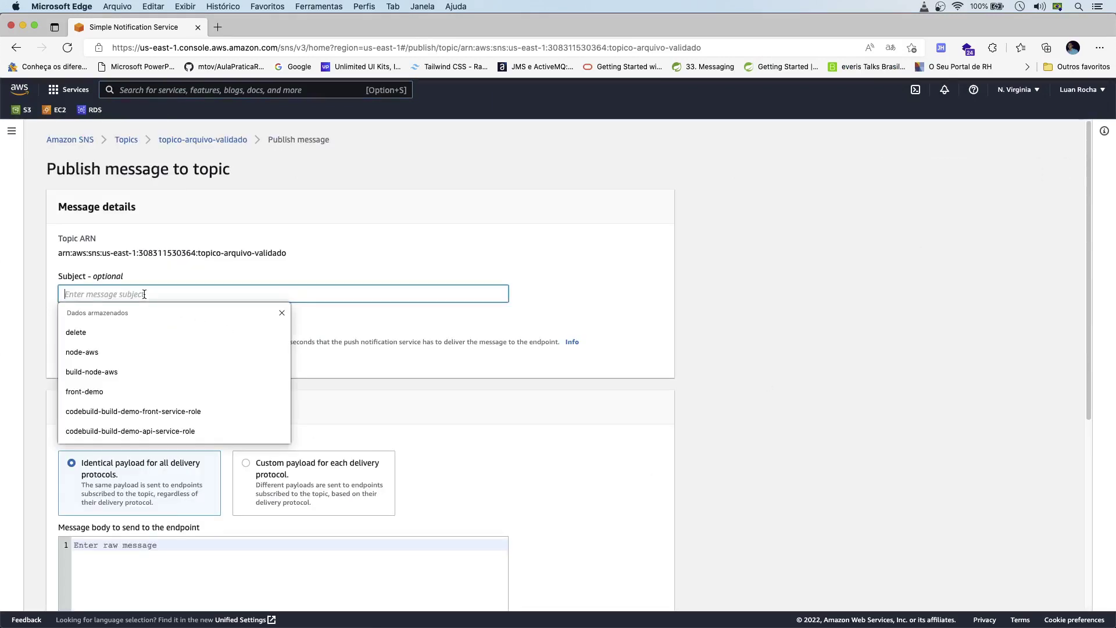
type("teste")
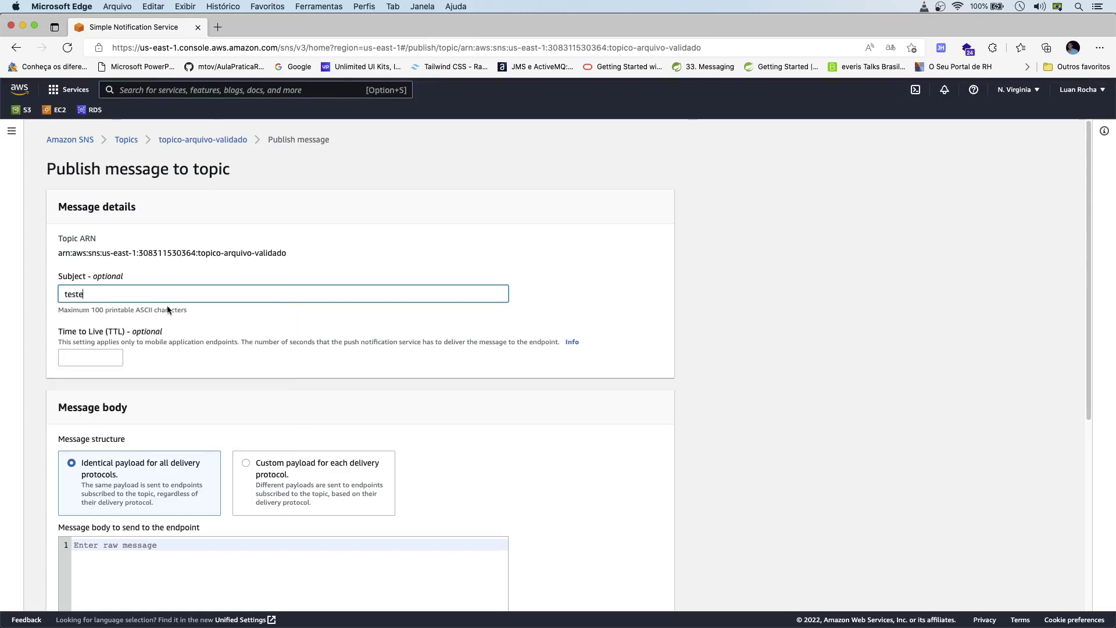
scroll(138, 452, "down", 3)
type("s")
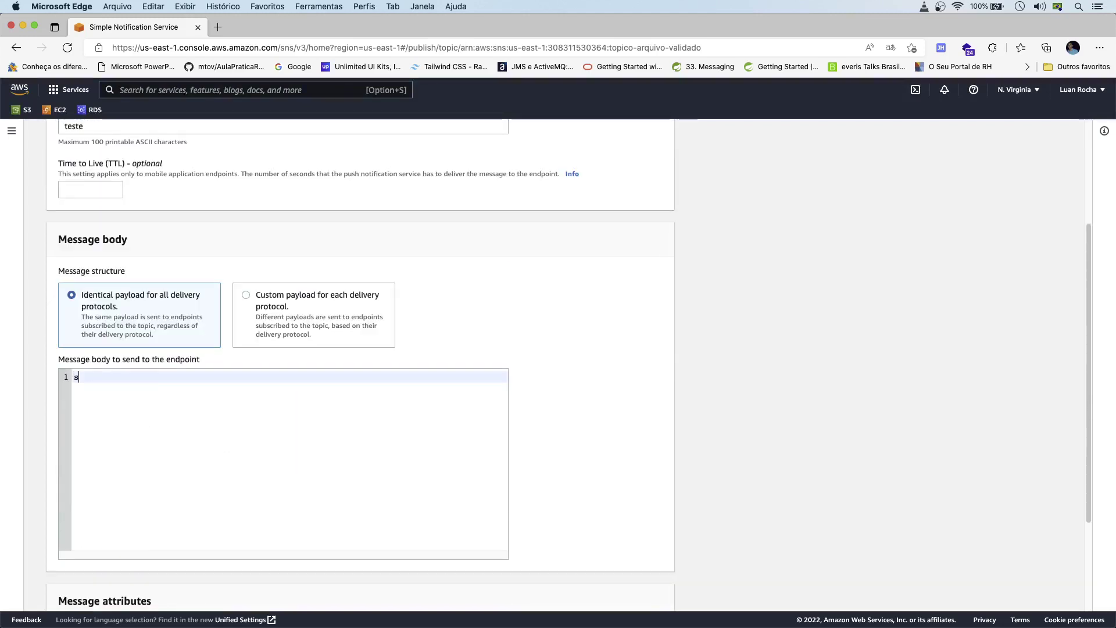
type("omente teste")
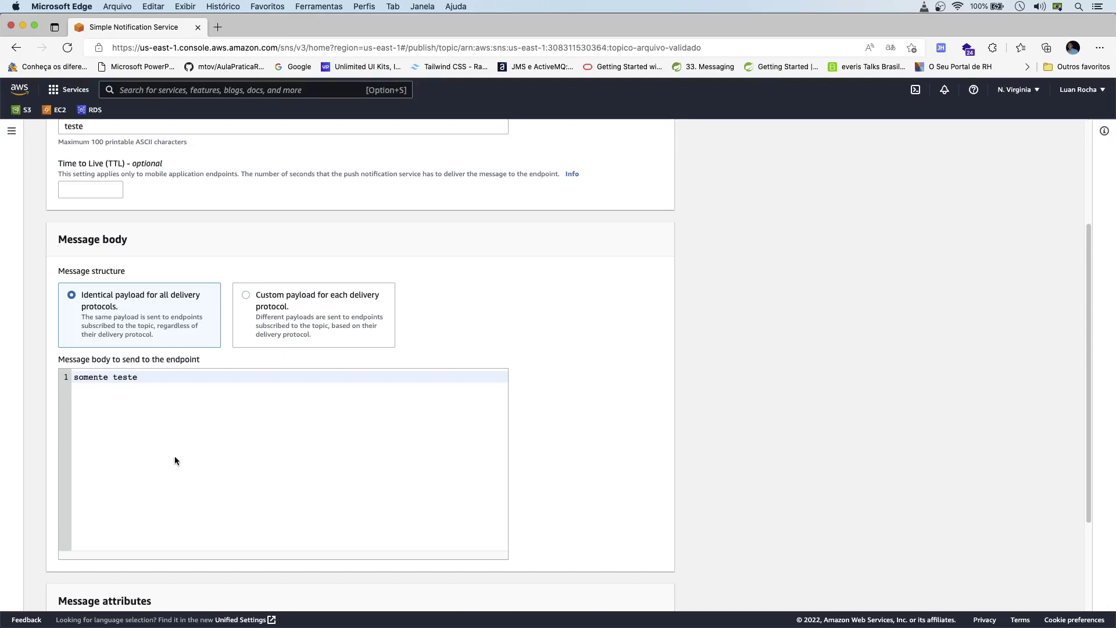
scroll(200, 432, "down", 3)
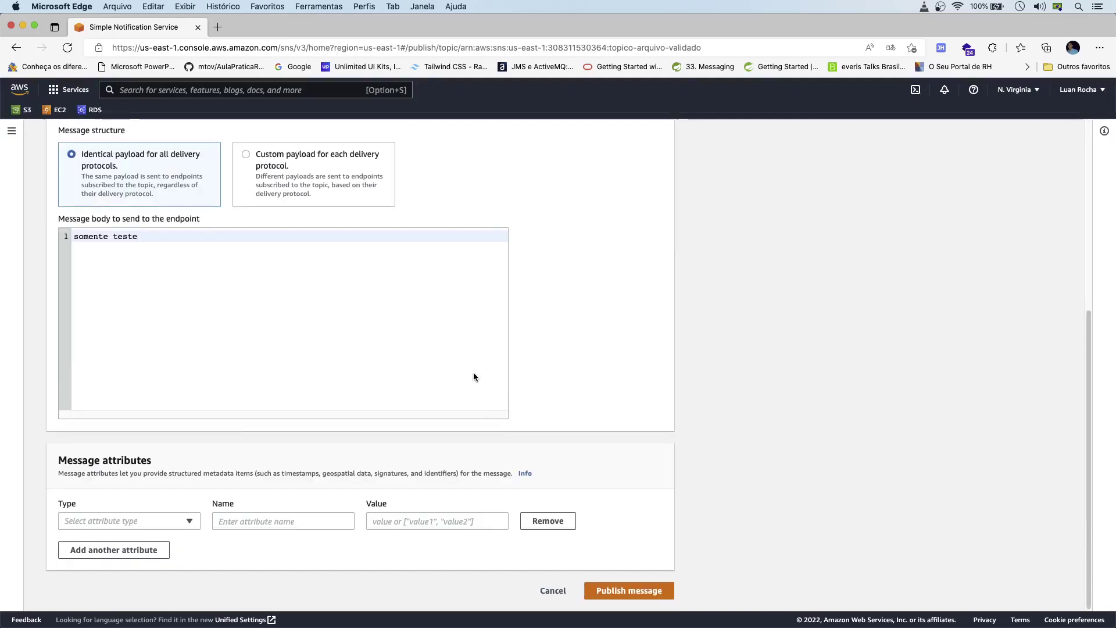
left_click(631, 592)
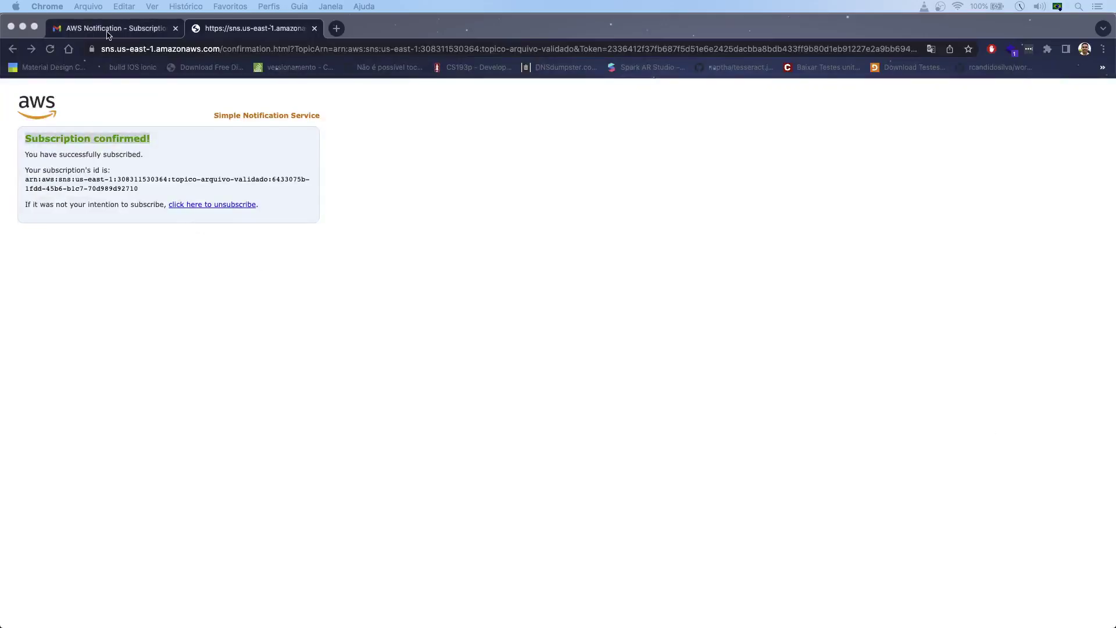
Switch to Gmail in Chrome, return to the inbox and open the AWS Notifications e-mail "teste" to check its body.
left_click(123, 43)
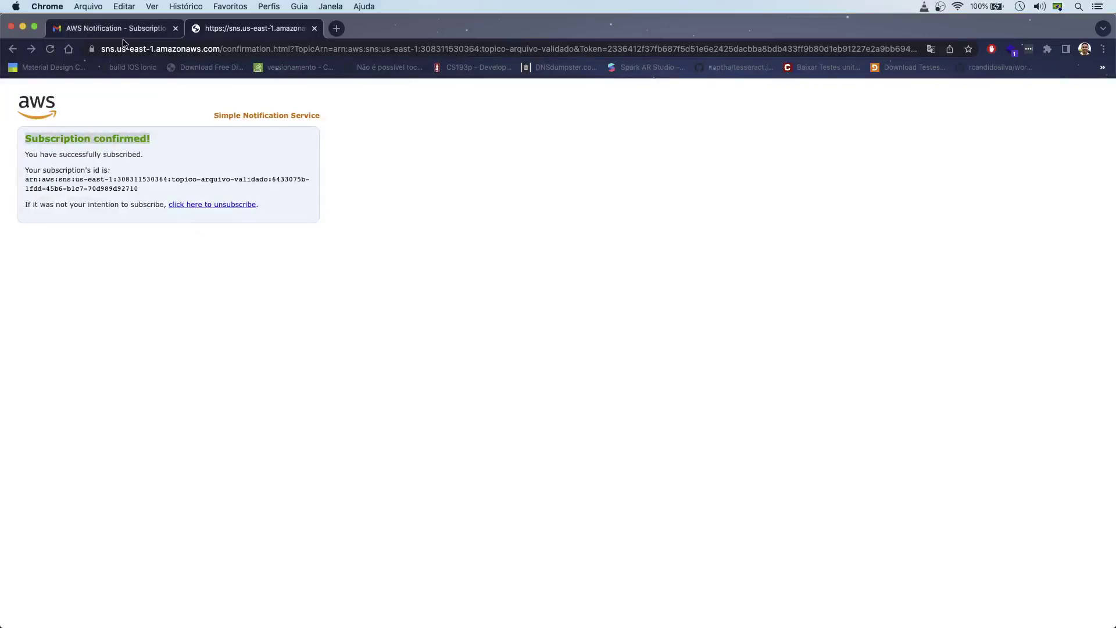
key("super+w")
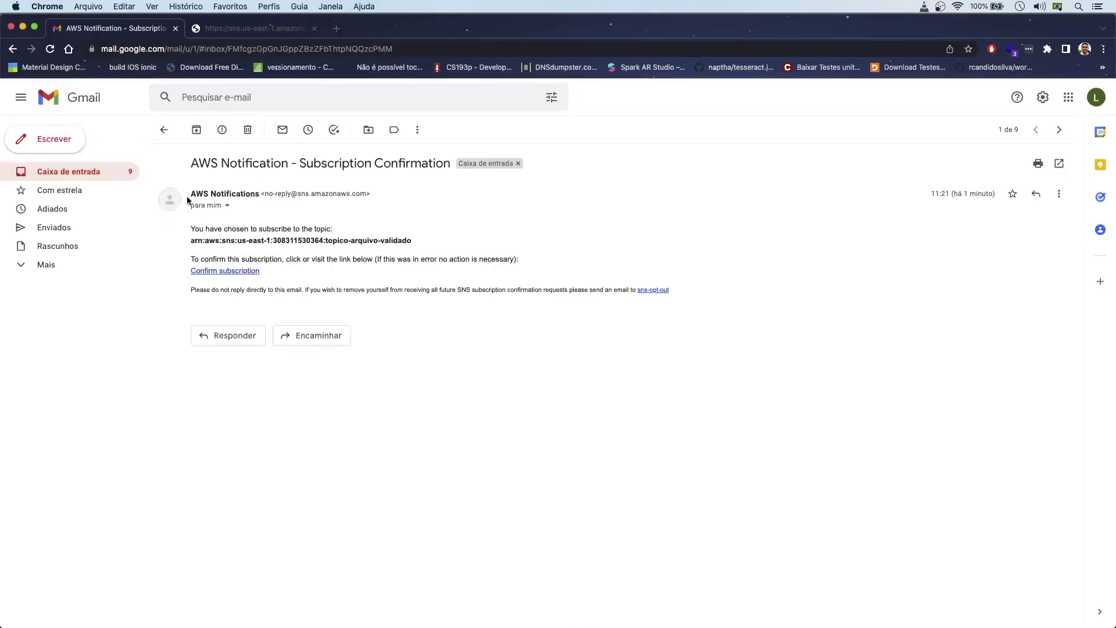
left_click(165, 132)
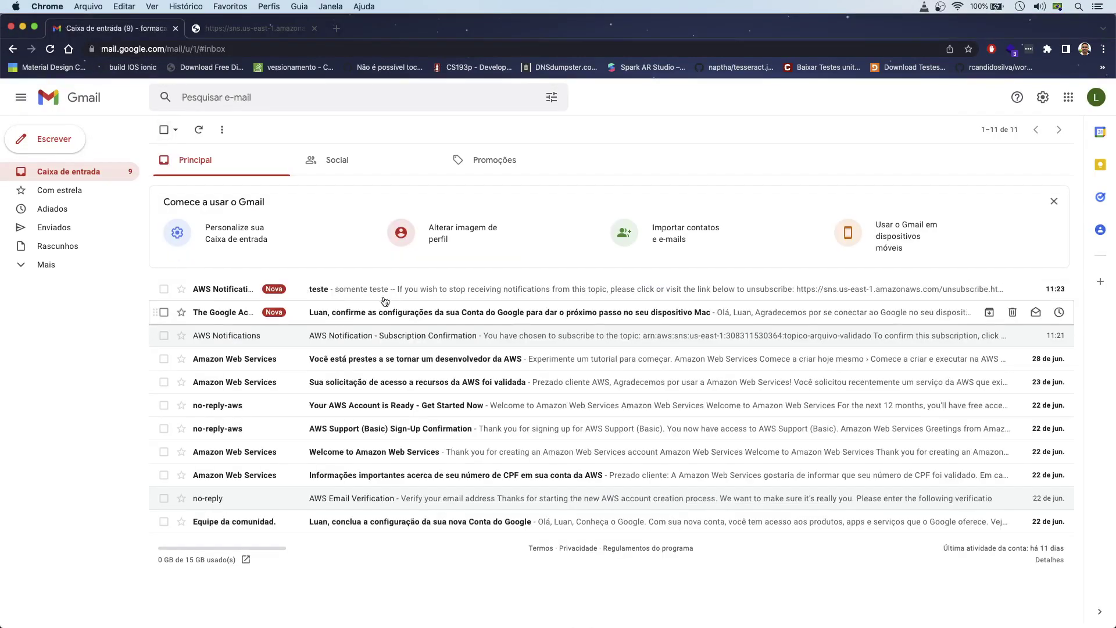
left_click(356, 289)
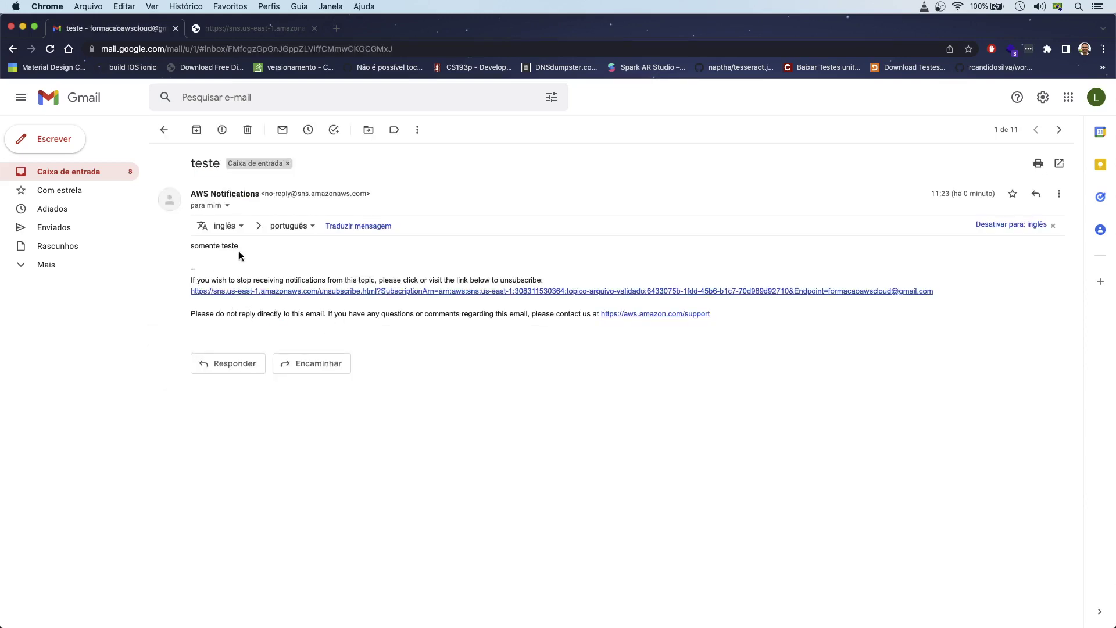
left_click_drag(209, 246, 191, 246)
left_click(191, 246)
Switch back to the SNS topic in Edge, review the protocols offered for a new subscription and cancel its creation.
key("super+Tab")
scroll(456, 358, "down", 1)
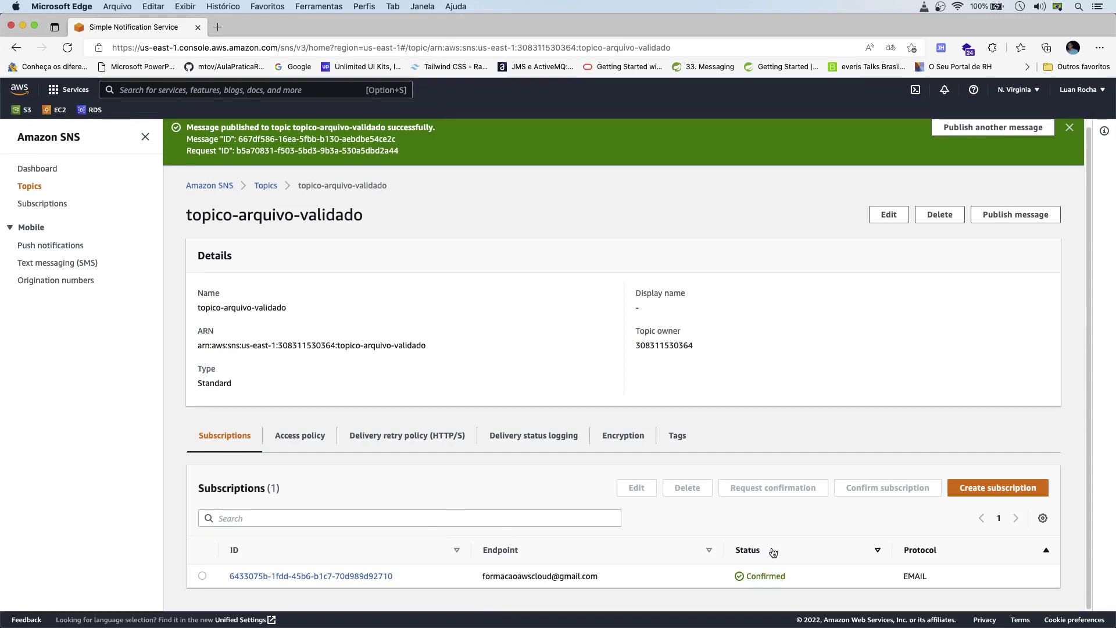
left_click(1027, 489)
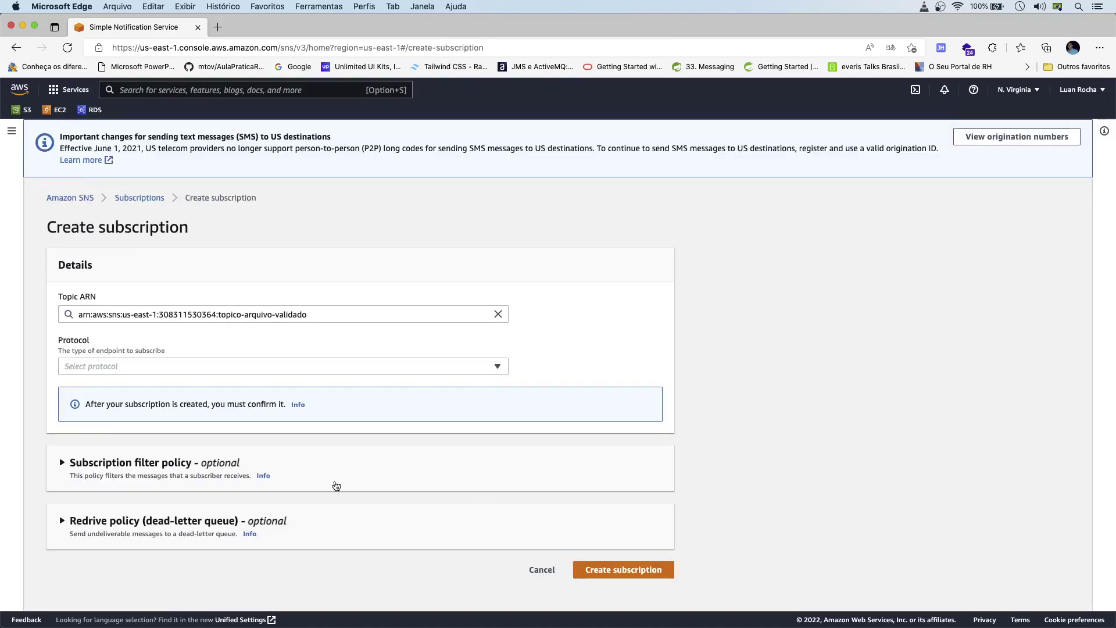
left_click(219, 365)
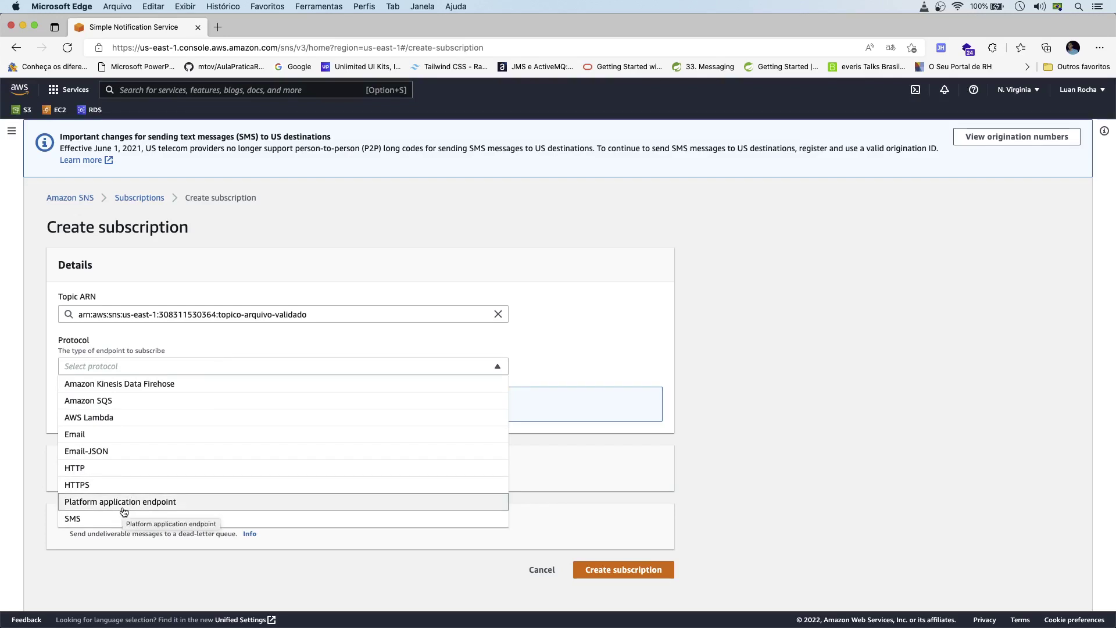
left_click(566, 327)
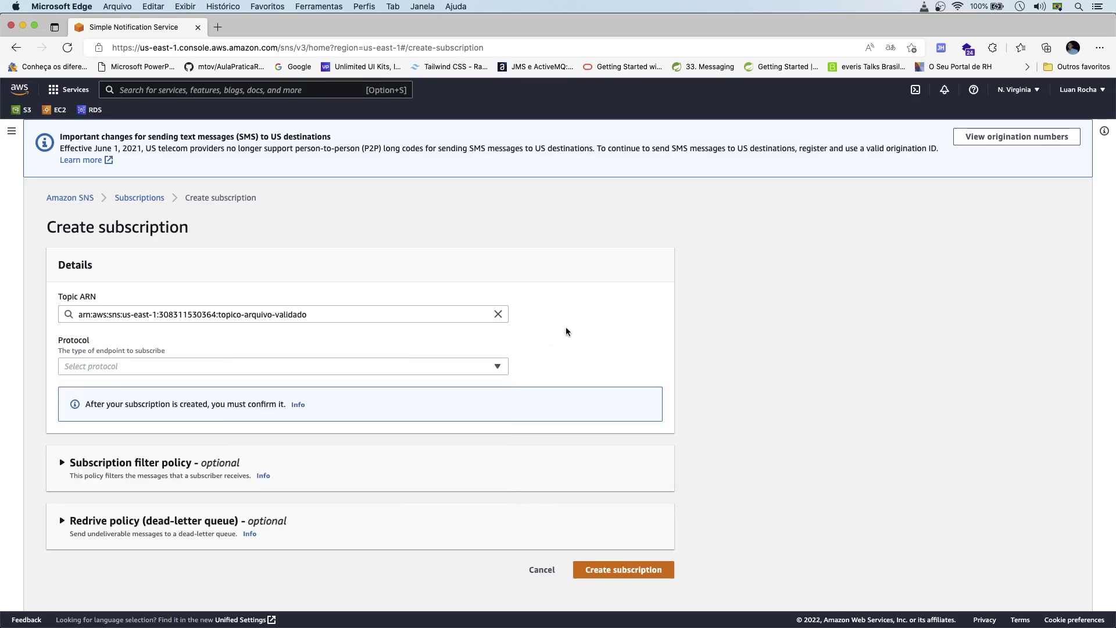
left_click(545, 577)
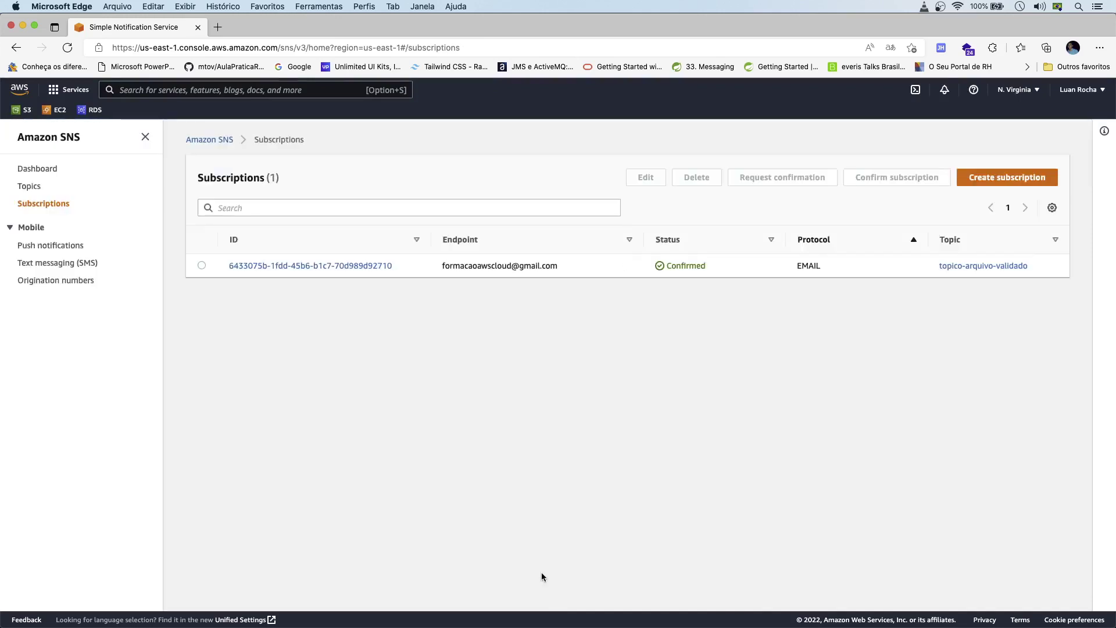